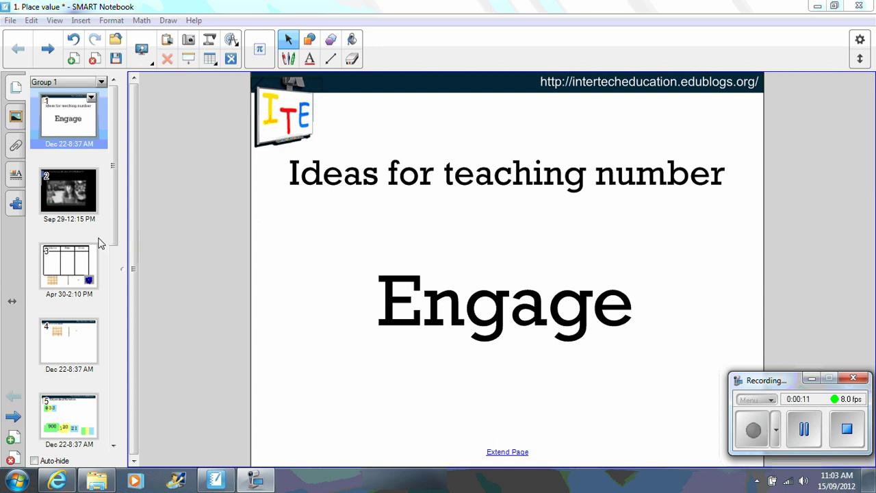
Step: Open page 2 and play the 4th_Grader_Raps_about_Place_Value video
left_click(76, 202)
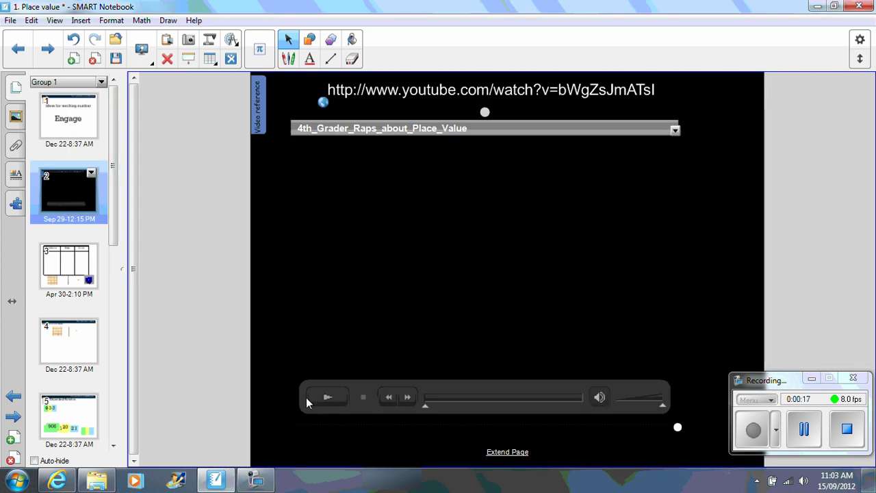
left_click(327, 398)
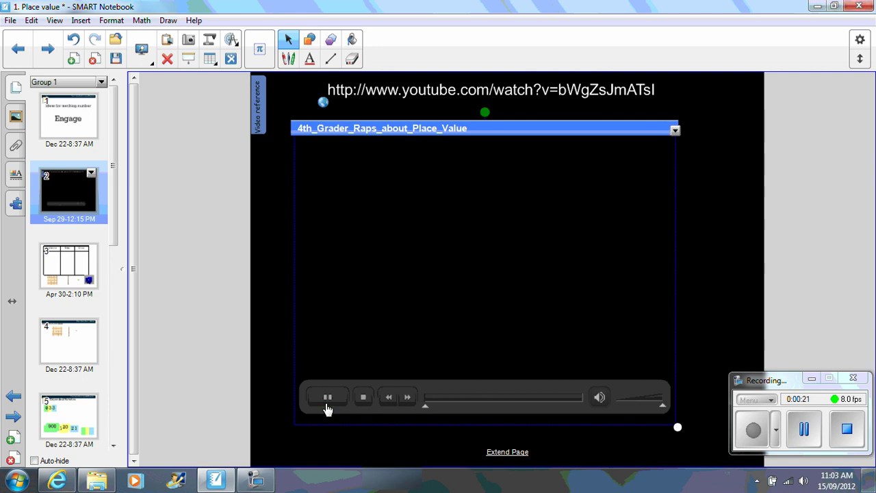
left_click(327, 403)
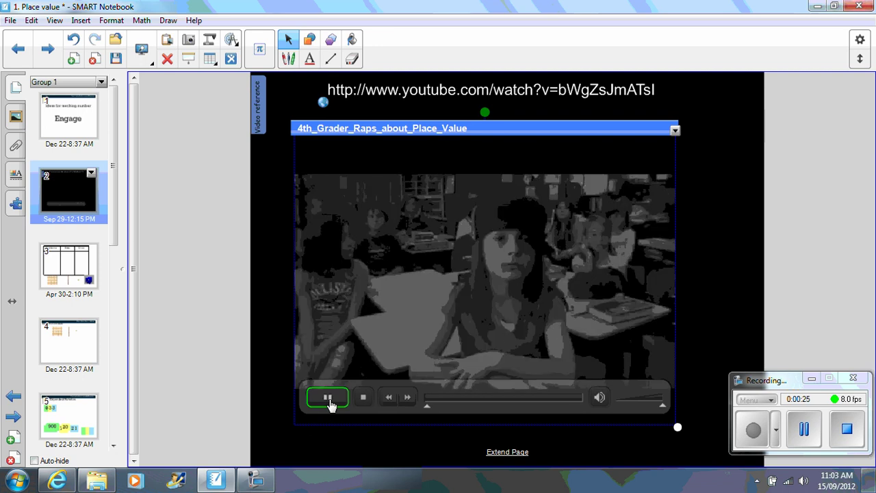
left_click(330, 403)
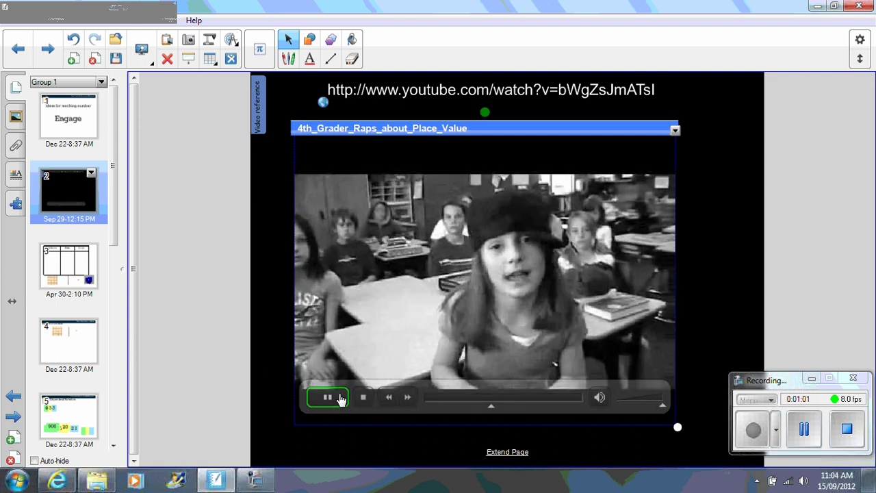
Step: Open the Hundreds, Tens and Ones page, search the Gallery for dice, and browse the Interactive and Multimedia results
left_click(55, 260)
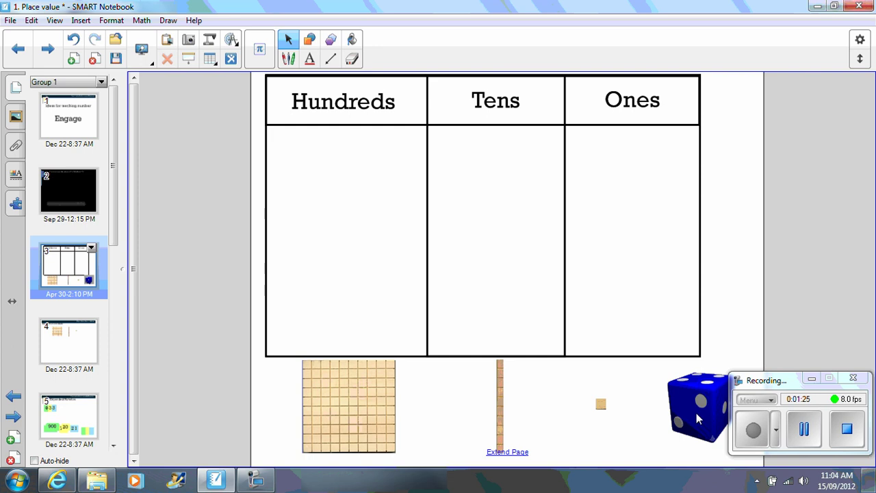
left_click(15, 117)
type("dice")
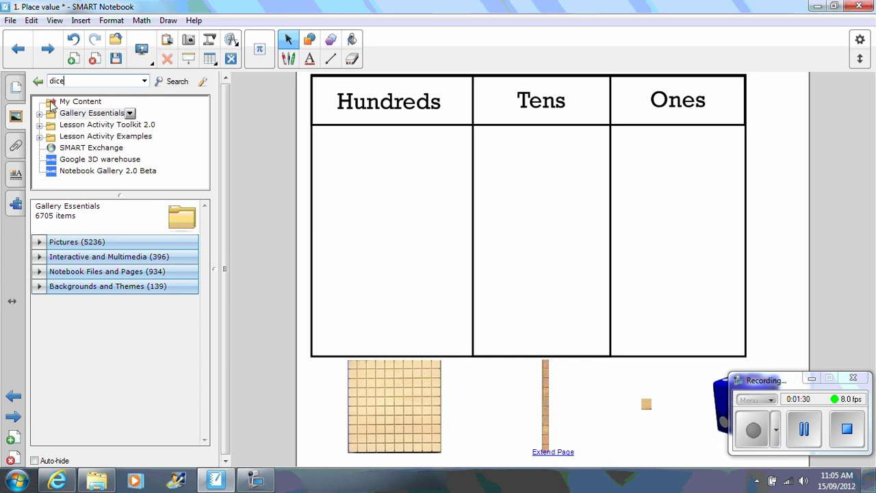
key("Return")
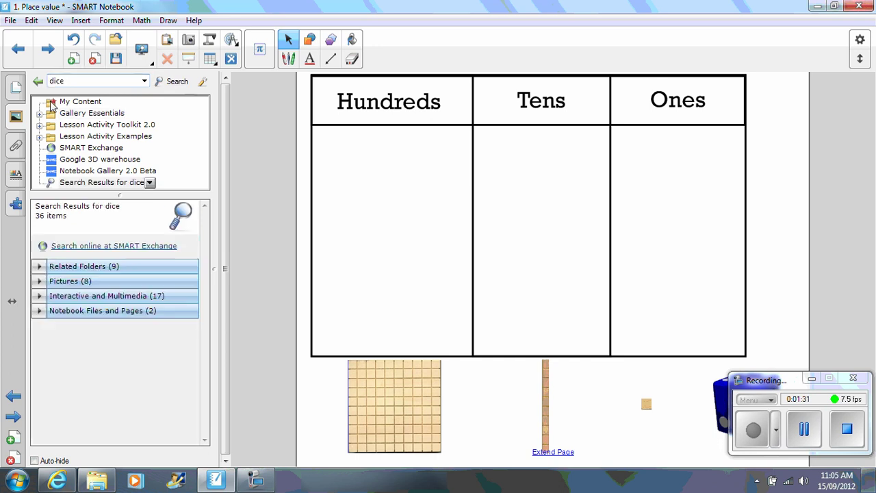
left_click(121, 300)
left_click_drag(204, 267, 214, 329)
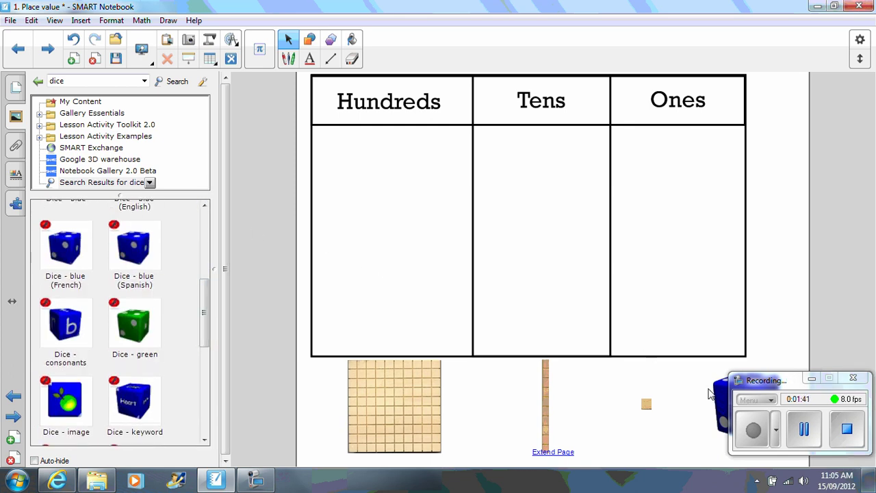
Step: Move the recorder window off the die, then roll twice, adding one and then two ones blocks to the Ones column
left_click(782, 379)
left_click_drag(782, 379, 779, 267)
left_click(750, 401)
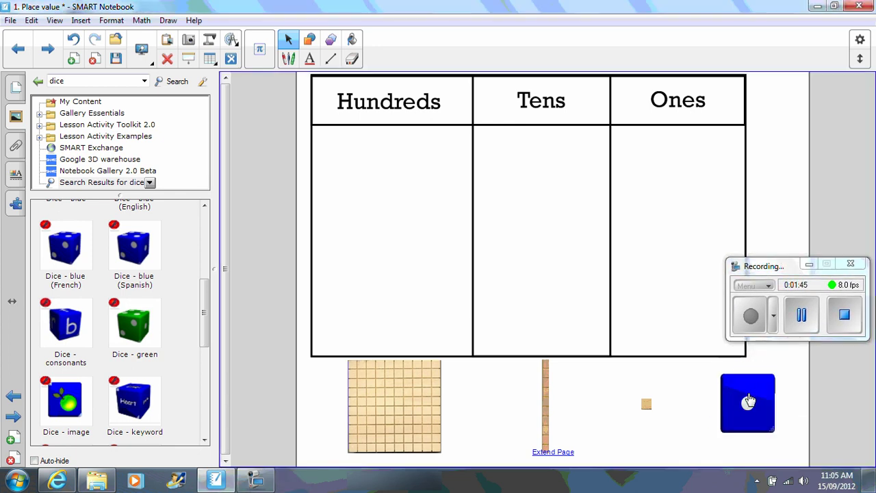
left_click_drag(650, 405, 649, 288)
left_click(743, 415)
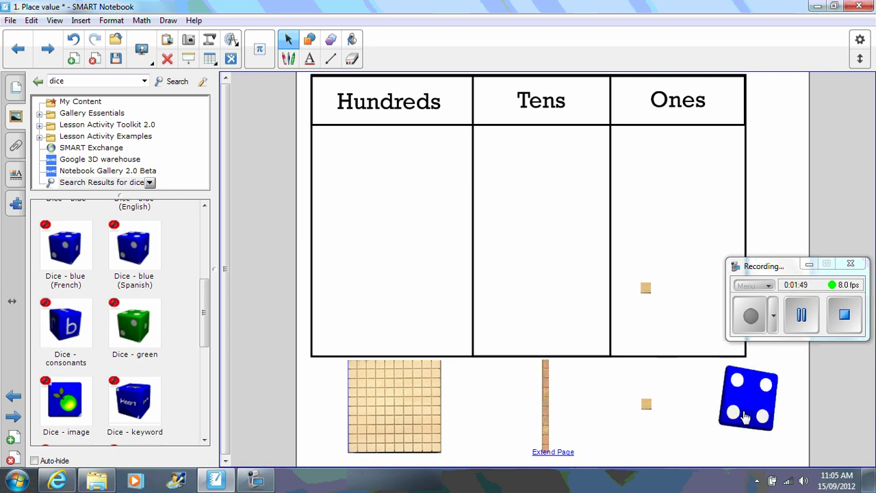
left_click_drag(649, 411, 641, 326)
Step: Roll the die two more times, adding three and then two ones blocks to the Ones column
left_click(740, 424)
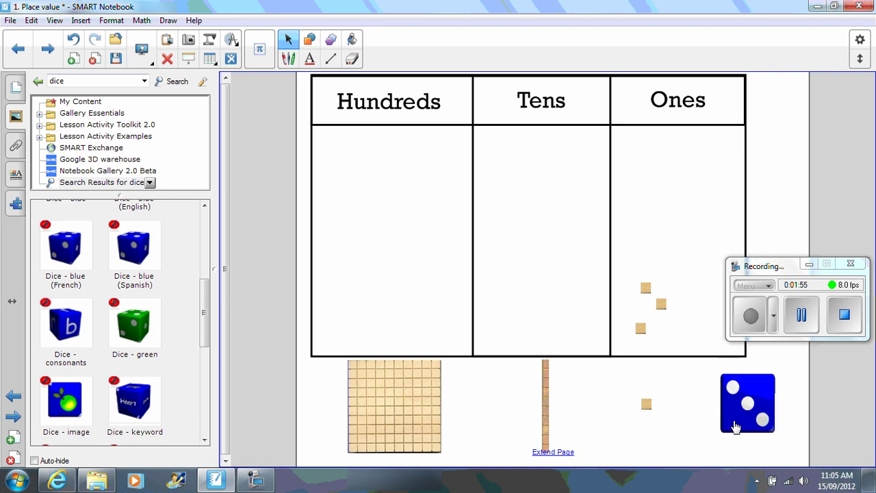
left_click_drag(650, 414, 676, 319)
left_click_drag(648, 404, 685, 289)
left_click(750, 417)
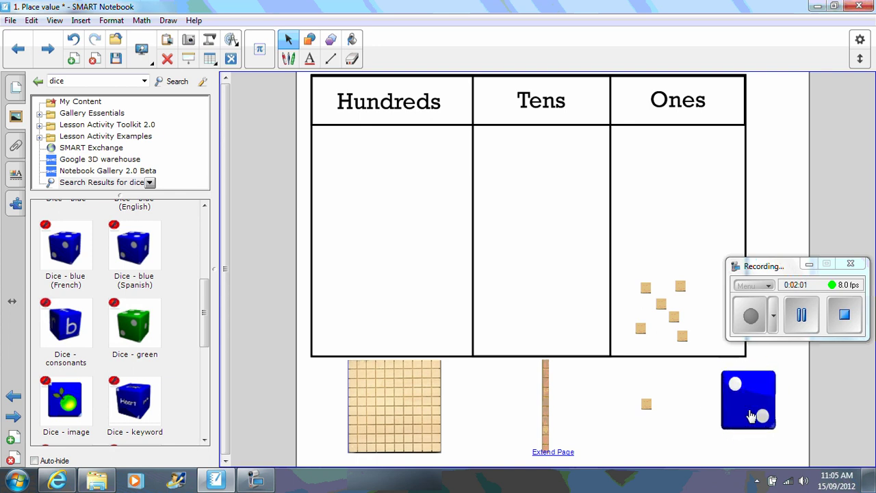
left_click_drag(646, 404, 649, 248)
left_click_drag(647, 402, 672, 242)
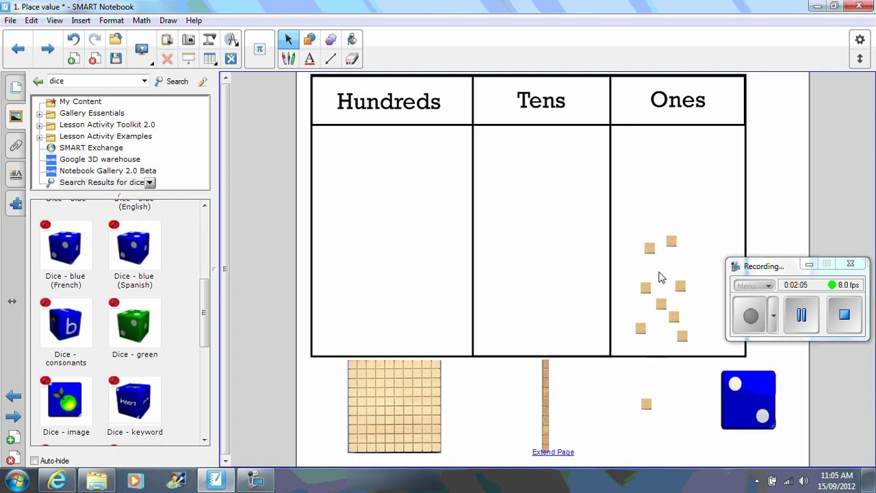
Step: Roll the die again and add four more ones blocks to the Ones column
left_click(746, 402)
left_click_drag(645, 405, 690, 314)
left_click_drag(650, 403, 693, 267)
left_click_drag(648, 403, 695, 247)
left_click_drag(646, 405, 695, 222)
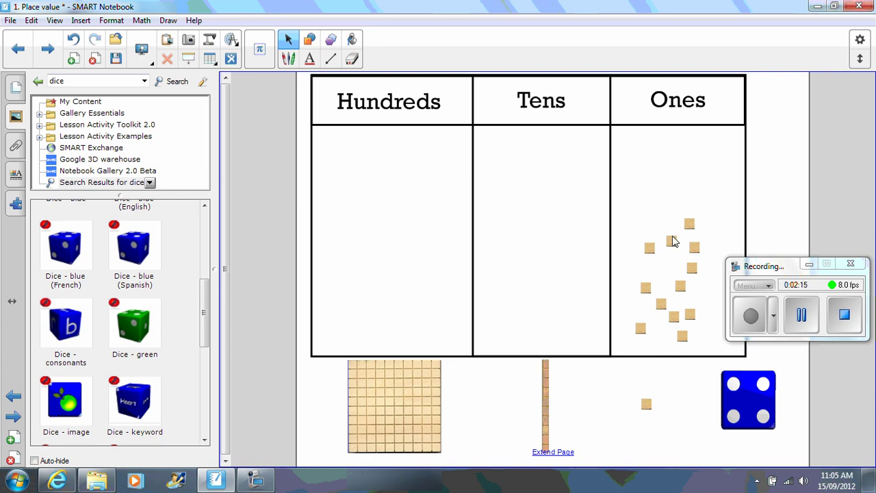
Step: Move ten ones blocks from the Ones column into the Tens column, leaving two behind
left_click_drag(652, 245, 575, 270)
left_click_drag(641, 287, 580, 286)
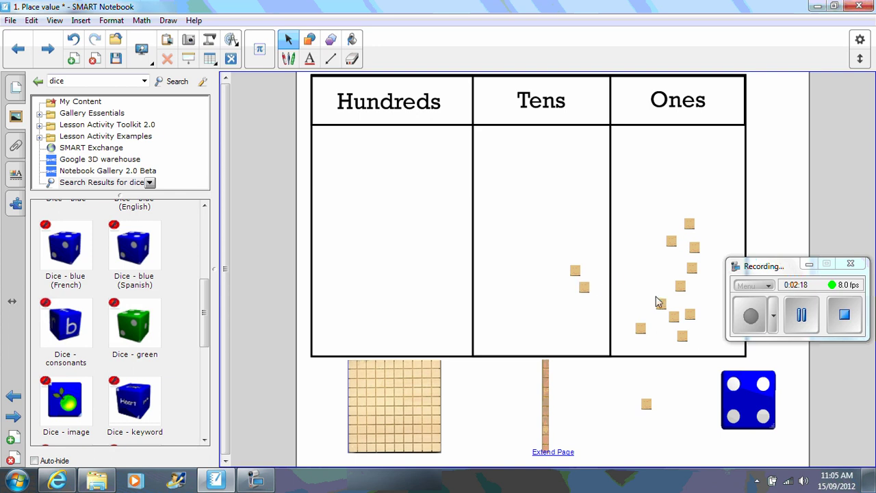
left_click_drag(660, 304, 590, 259)
left_click_drag(668, 241, 569, 258)
left_click_drag(685, 225, 593, 241)
left_click_drag(694, 244, 582, 241)
left_click_drag(689, 267, 589, 244)
left_click_drag(681, 284, 593, 240)
left_click_drag(673, 313, 576, 263)
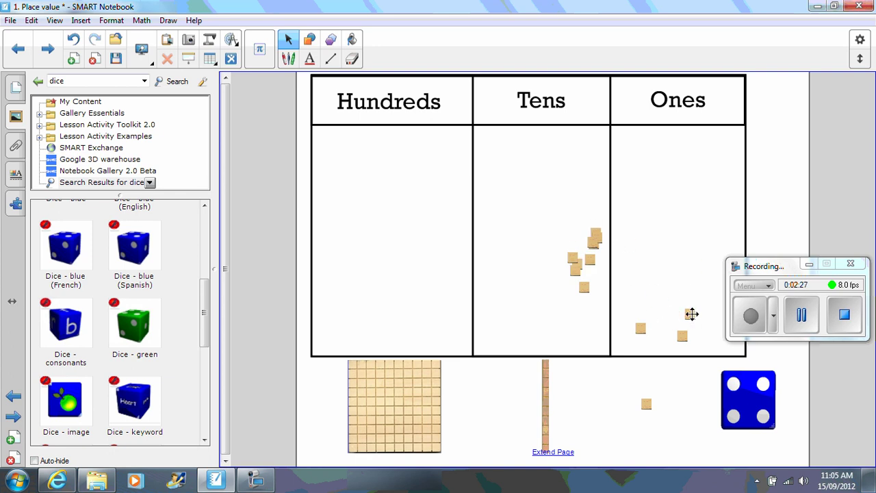
left_click_drag(687, 313, 590, 271)
Step: Place one tens rod in the Tens column and delete the ten ones blocks it replaces
left_click_drag(542, 414, 482, 261)
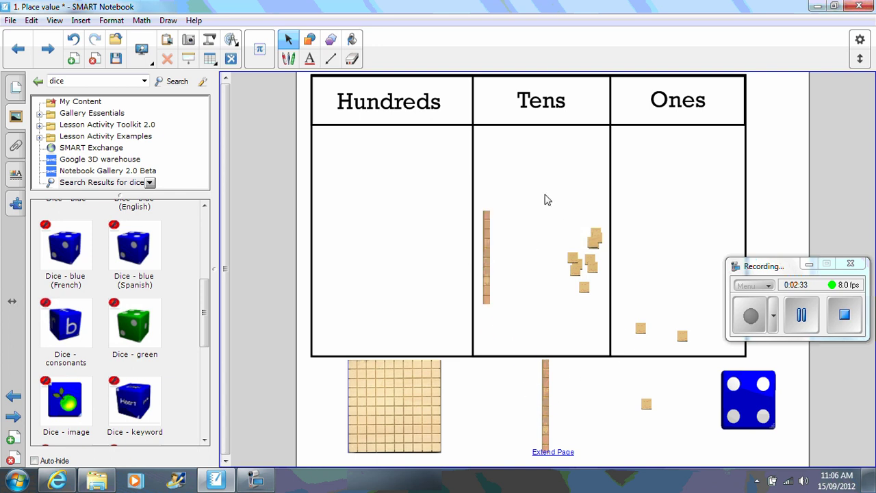
left_click_drag(546, 199, 622, 314)
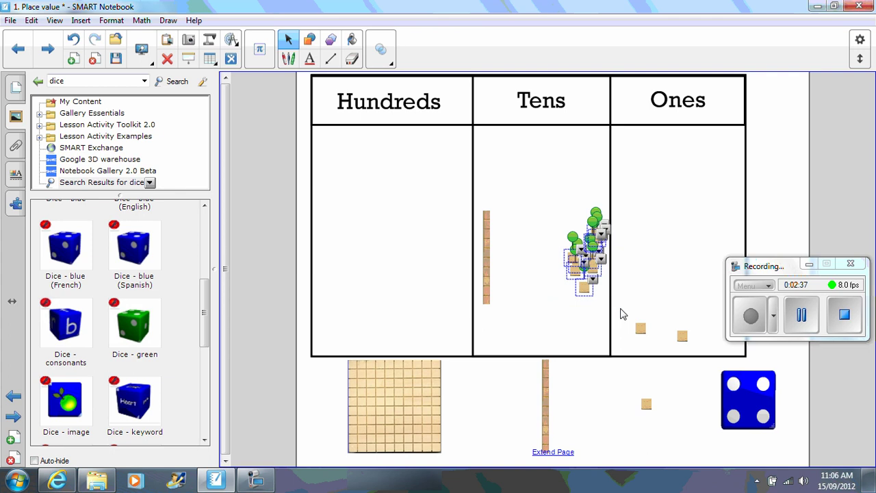
right_click(623, 313)
left_click(542, 233)
left_click_drag(536, 212, 629, 318)
right_click(603, 234)
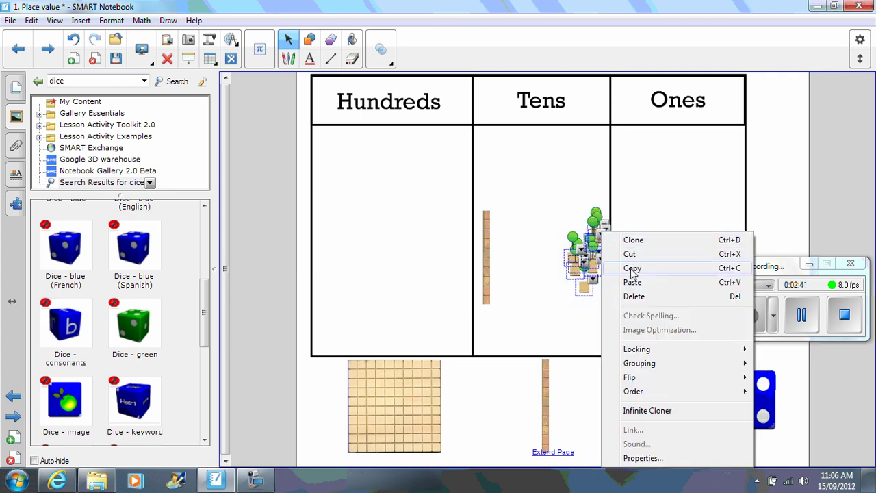
left_click(634, 296)
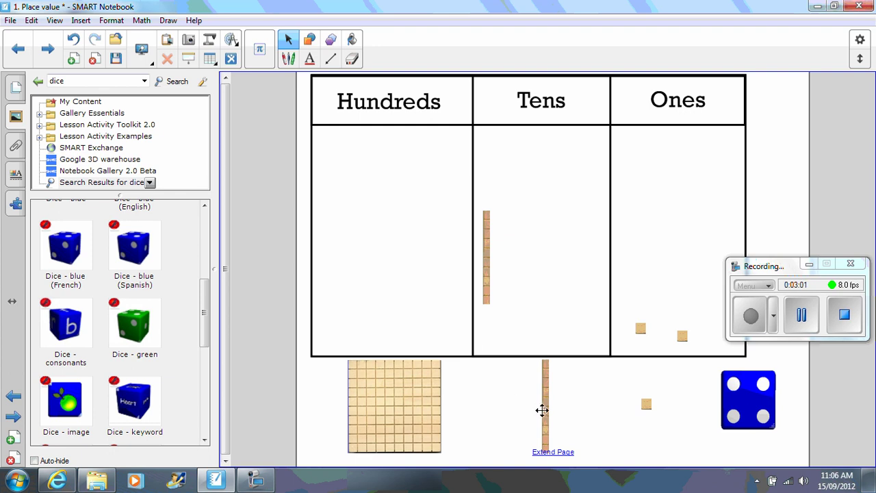
Step: Place a tens rod below the chart, make it an Infinite Cloner, and put three of its copies in the Tens column
mouse_move(544, 406)
left_mouse_down()
mouse_move(547, 246)
mouse_move(507, 310)
mouse_move(483, 420)
left_mouse_up()
right_click(488, 417)
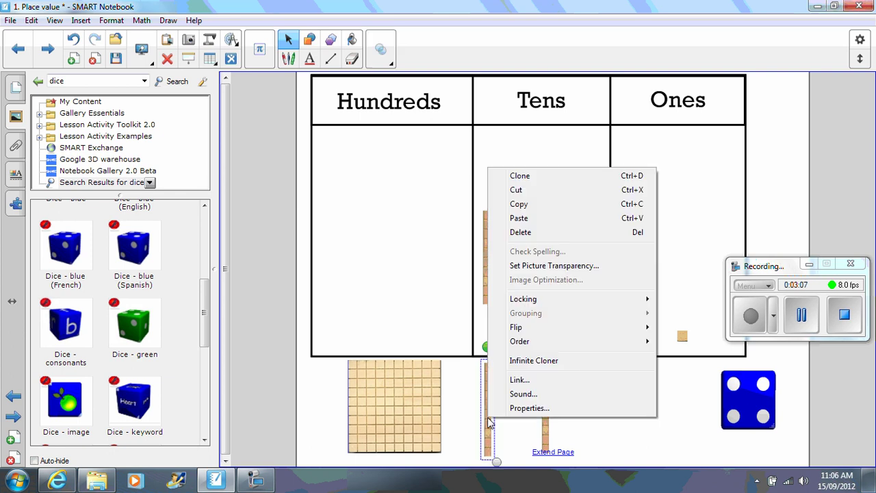
left_click(533, 360)
left_click_drag(487, 406, 526, 298)
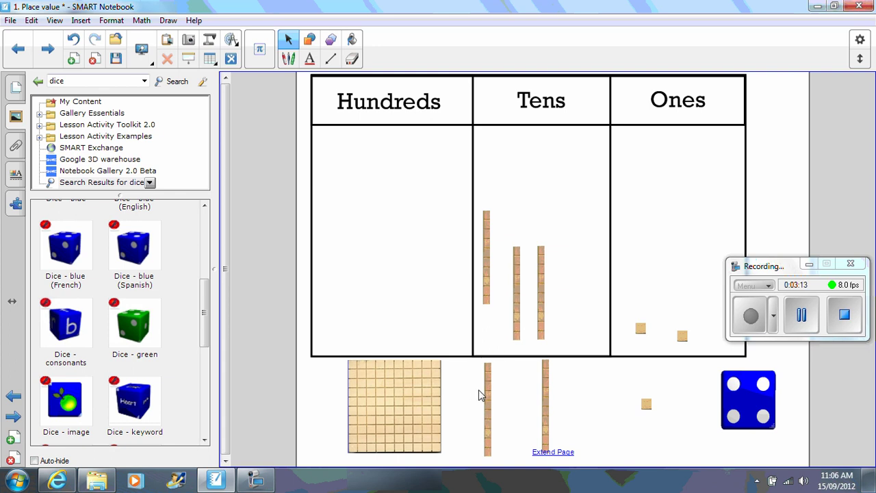
left_click_drag(488, 396, 529, 301)
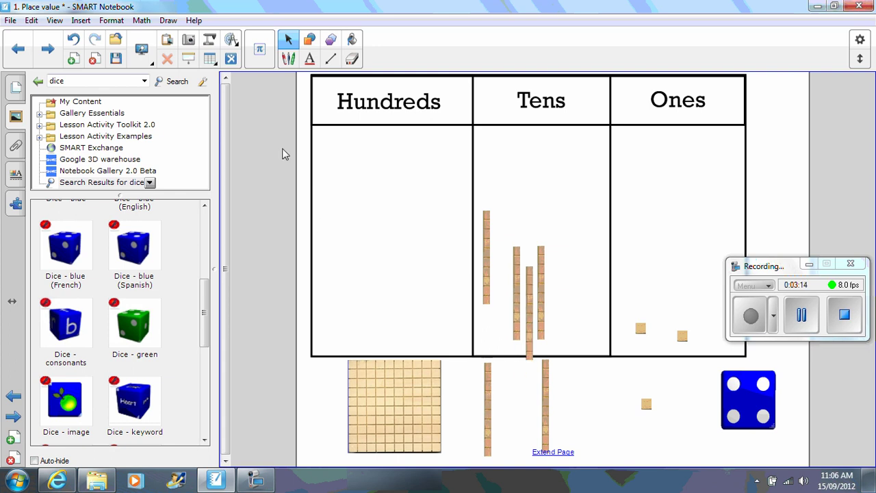
Step: On the next page, build 221 below the source blocks from two hundreds squares, two tens rods and one ones block
left_click(60, 50)
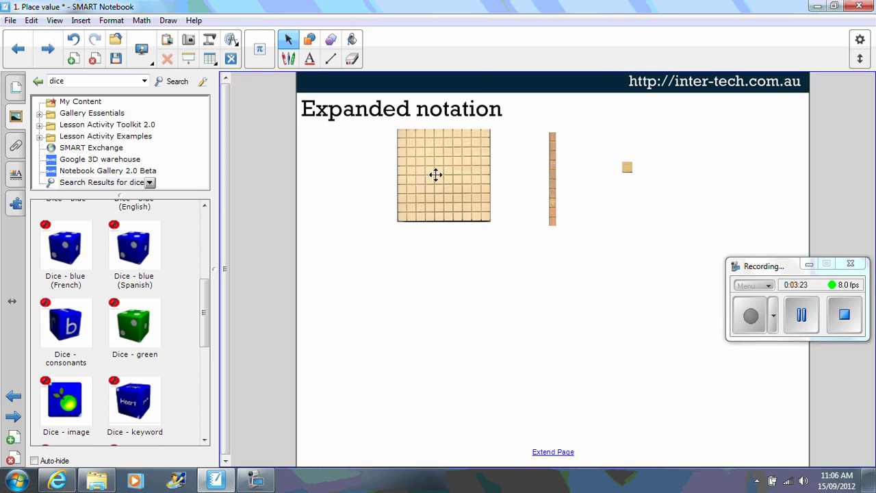
left_click_drag(435, 174, 337, 313)
left_click_drag(419, 204, 378, 337)
left_click_drag(552, 213, 522, 345)
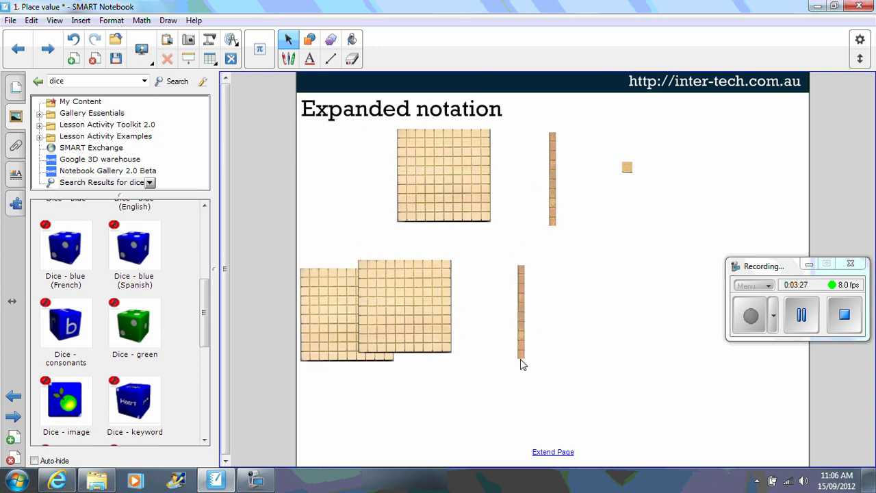
left_click_drag(553, 218, 550, 331)
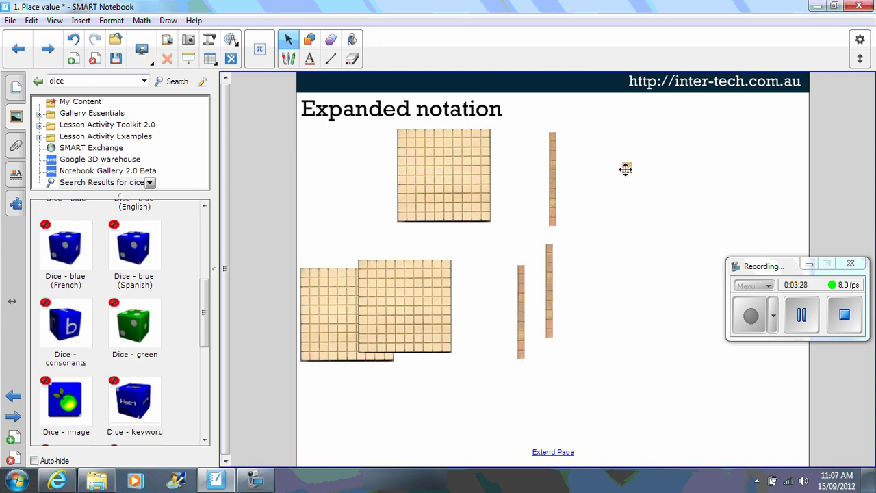
left_click_drag(626, 169, 582, 299)
Step: Handwrite 221 = 200 + 20 + 1 in black pen beneath the blocks, then return to the selection tool
left_click(289, 58)
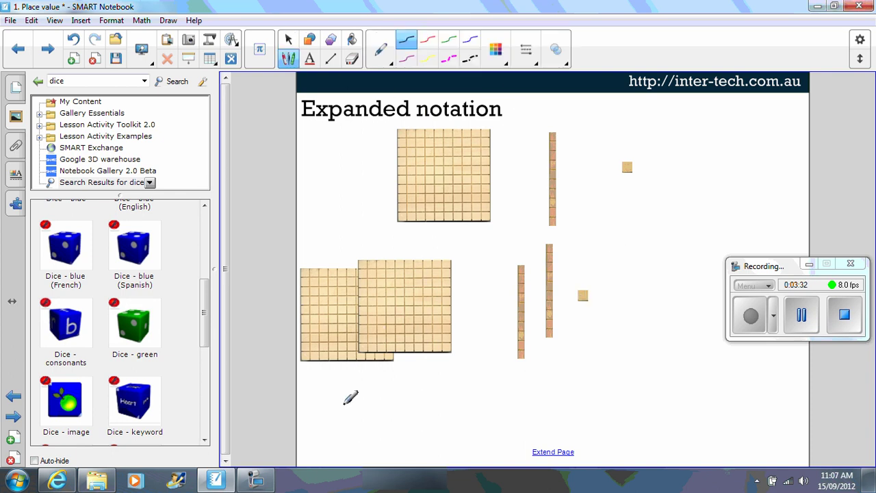
mouse_move(394, 398)
left_mouse_down()
mouse_move(413, 391)
mouse_move(399, 429)
mouse_move(431, 429)
left_mouse_up()
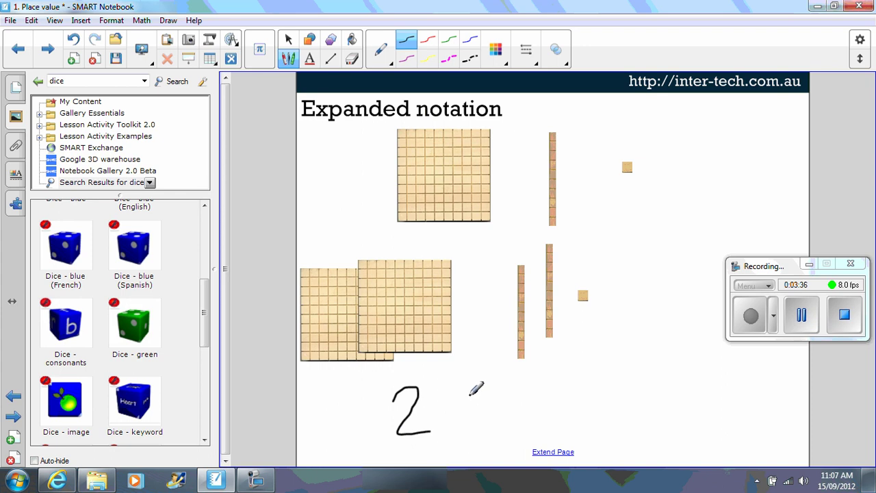
mouse_move(449, 387)
left_mouse_down()
mouse_move(457, 422)
mouse_move(486, 424)
left_mouse_up()
left_click_drag(506, 382, 506, 429)
left_click_drag(535, 397, 591, 414)
mouse_move(614, 383)
left_mouse_down()
mouse_move(612, 404)
mouse_move(616, 381)
mouse_move(624, 390)
mouse_move(634, 377)
mouse_move(659, 410)
mouse_move(674, 394)
mouse_move(692, 406)
left_mouse_up()
mouse_move(715, 375)
left_mouse_down()
mouse_move(706, 388)
mouse_move(715, 376)
mouse_move(737, 404)
mouse_move(750, 391)
mouse_move(753, 401)
left_mouse_up()
left_click(287, 40)
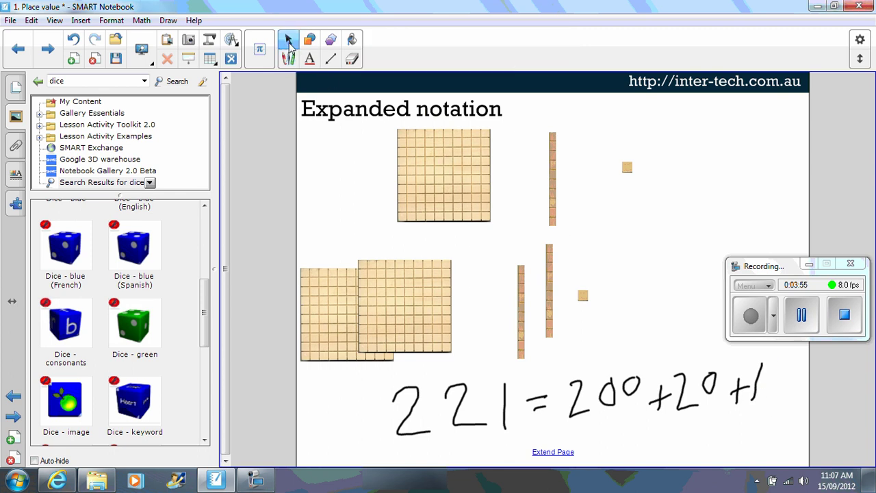
Step: On the next page, pull the 433 number cards apart into separate 400, 30 and 3 cards in one row
left_click(48, 47)
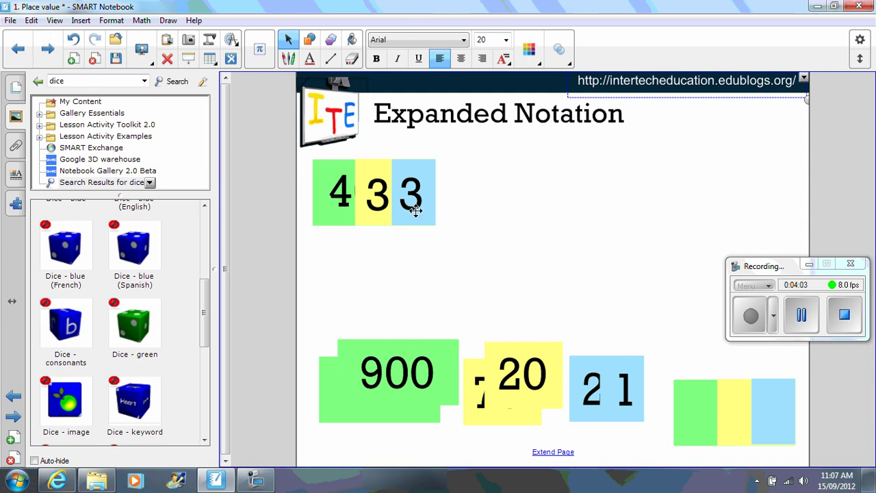
left_click_drag(416, 211, 733, 216)
left_click_drag(417, 192, 589, 193)
left_click_drag(734, 195, 671, 191)
left_click_drag(574, 194, 558, 190)
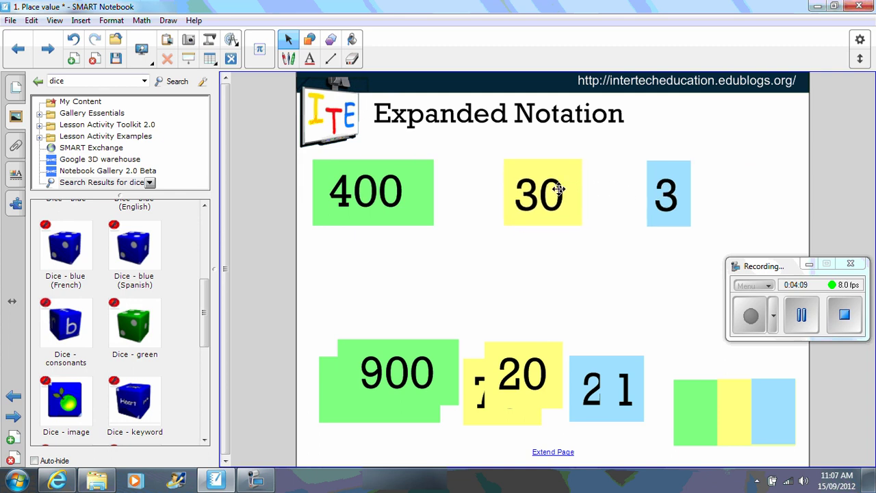
Step: Draw black plus signs between the 400, 30 and 3 cards with the Pen, then return to the selection tool
left_click(288, 59)
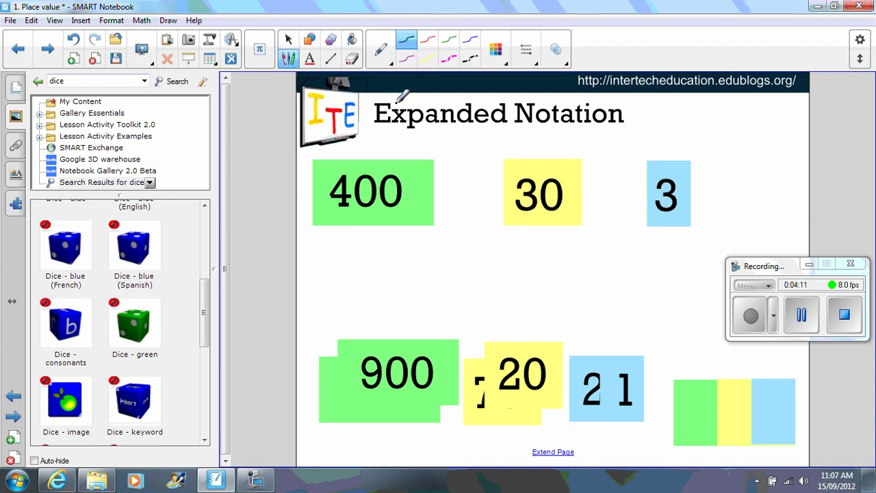
left_click(381, 51)
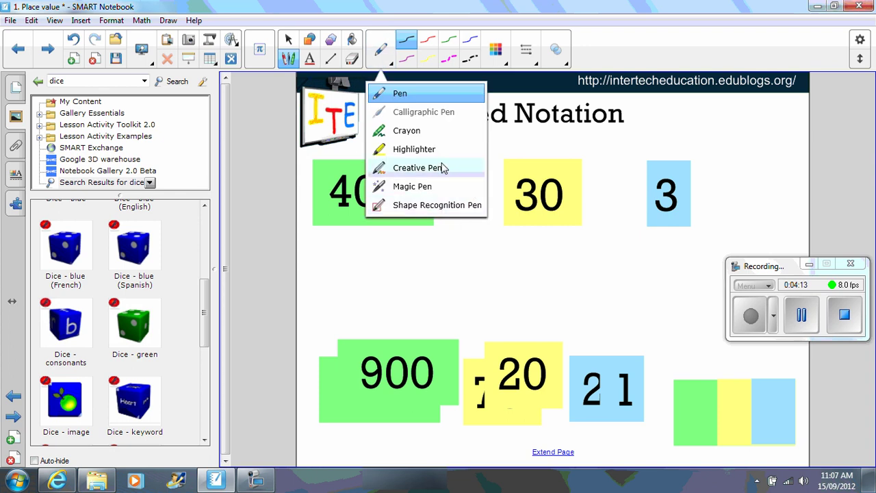
left_click(406, 45)
left_click(406, 45)
mouse_move(470, 169)
left_mouse_down()
mouse_move(469, 194)
mouse_move(479, 181)
left_mouse_up()
mouse_move(606, 176)
left_mouse_down()
mouse_move(605, 203)
mouse_move(617, 189)
left_mouse_up()
left_click(388, 60)
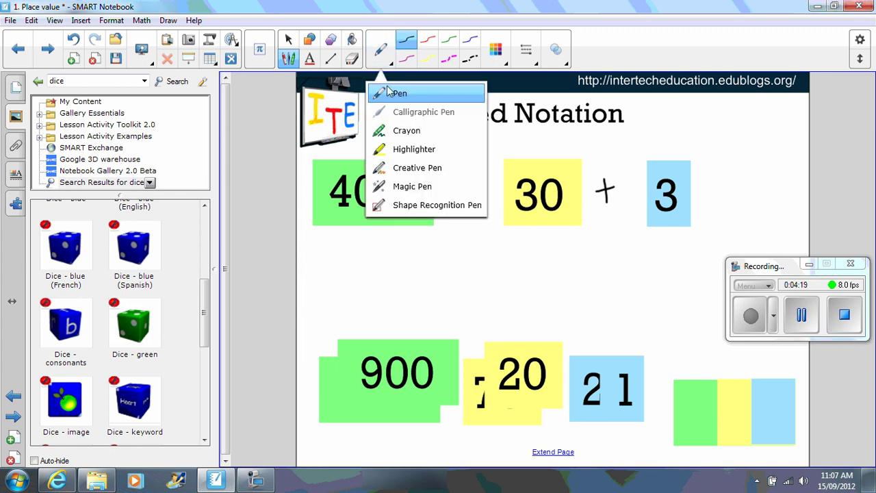
left_click(288, 39)
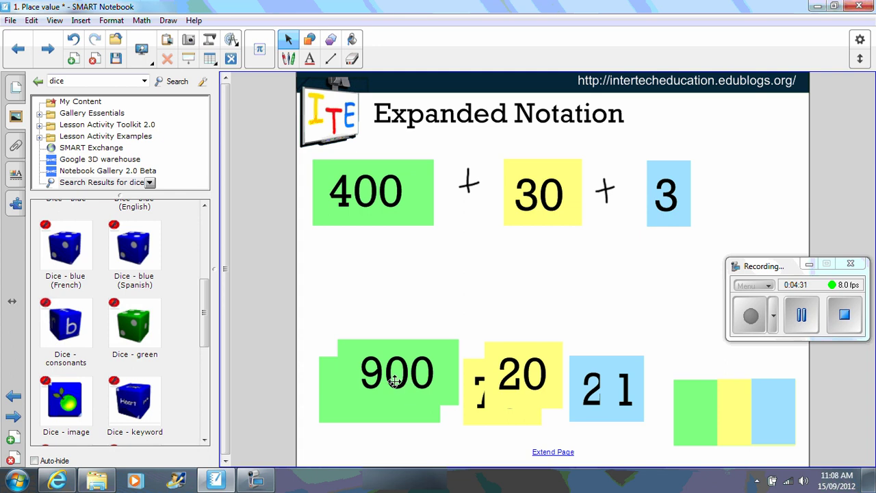
Step: Stack the 900, 20 and 1 cards in the middle row so they form the number 921
left_click_drag(395, 378, 384, 285)
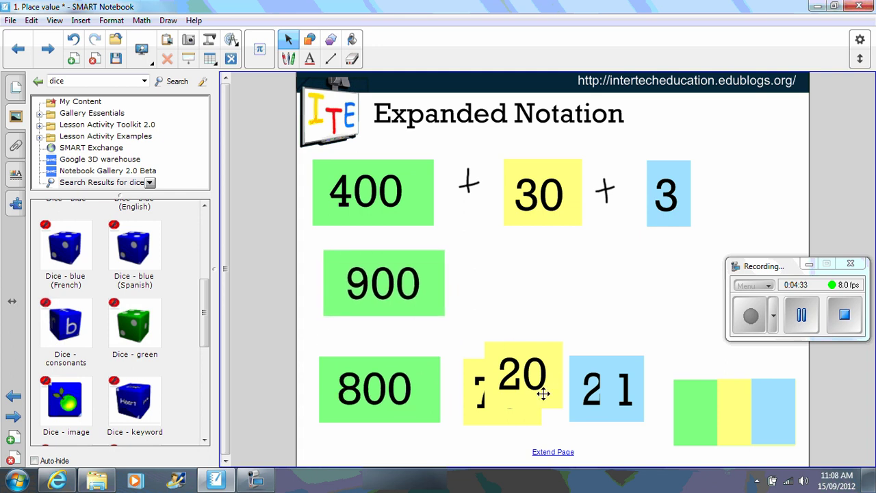
left_click_drag(540, 394, 415, 297)
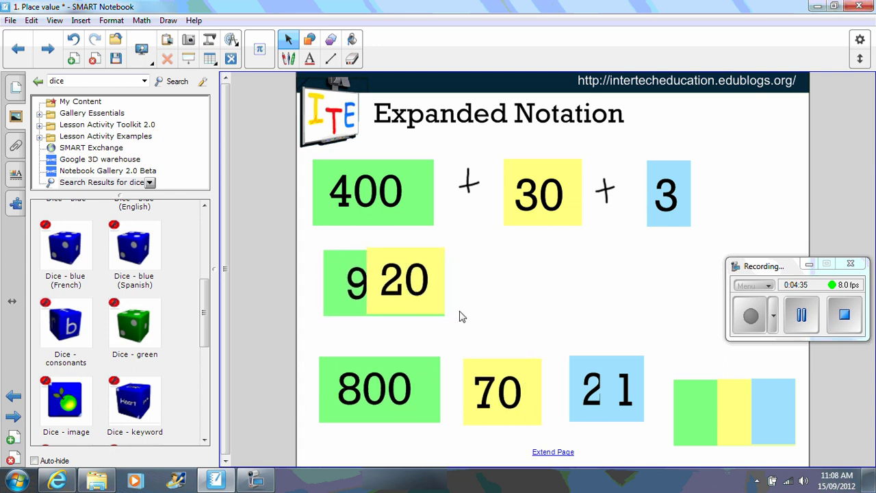
left_click_drag(621, 389, 589, 288)
mouse_move(429, 283)
left_mouse_down()
mouse_move(528, 282)
mouse_move(463, 279)
mouse_move(424, 292)
left_mouse_up()
left_click_drag(582, 288, 412, 291)
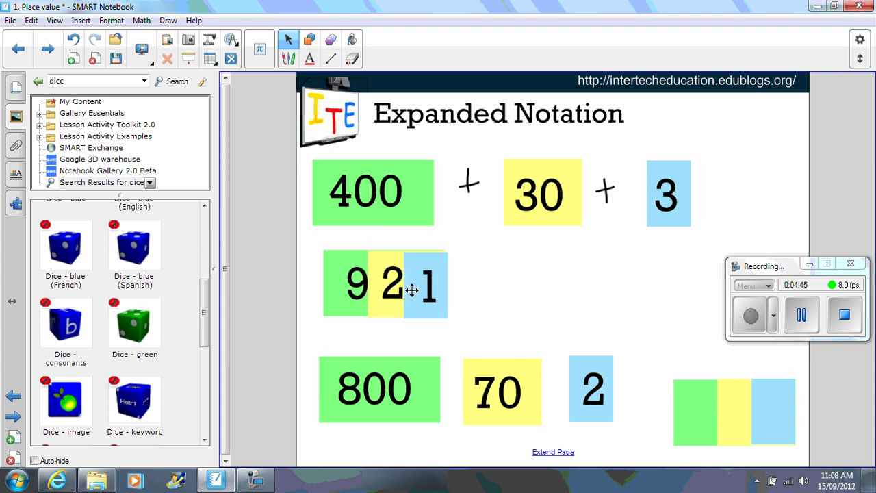
Step: Draw a rectangle beside the 921 cards and give it a solid blue fill
left_click(310, 39)
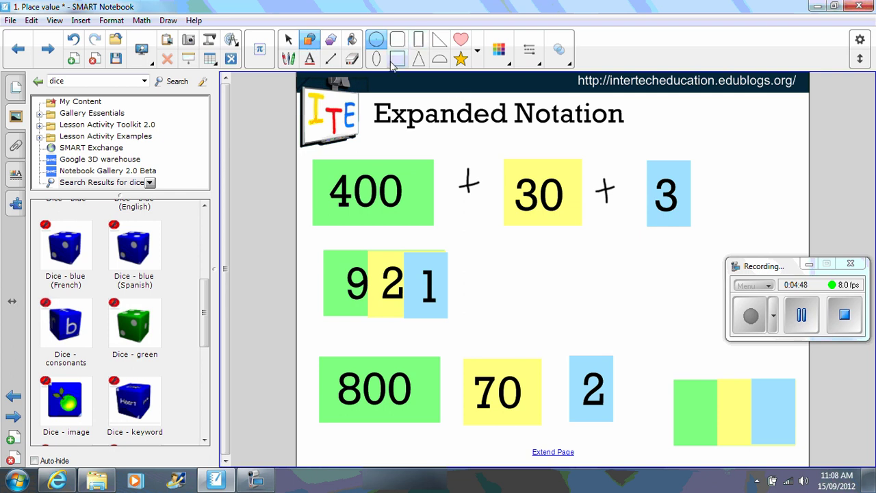
left_click(418, 41)
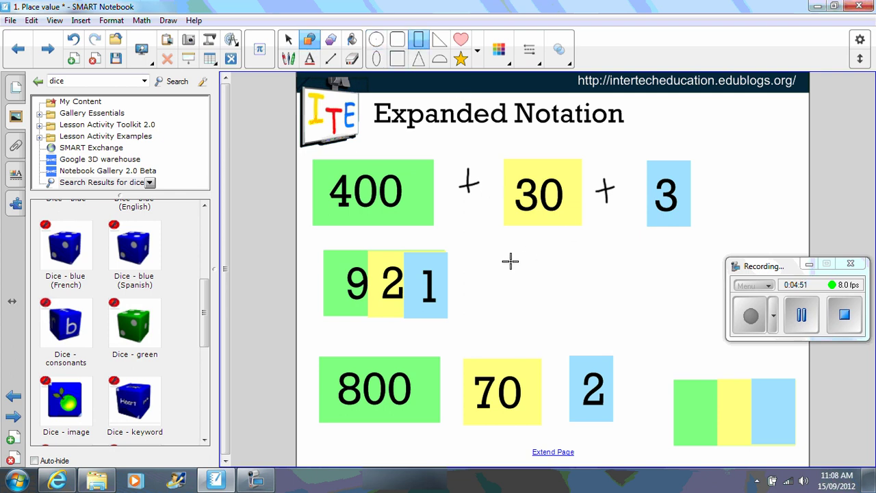
left_click_drag(503, 251, 619, 291)
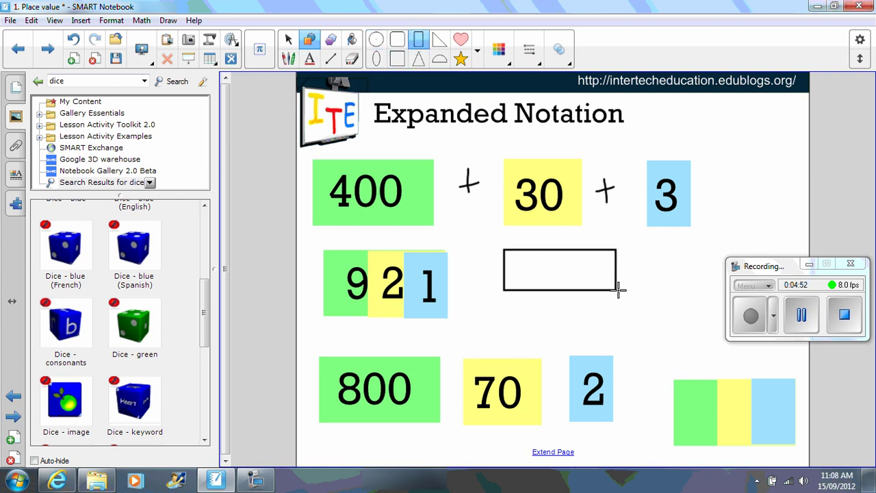
left_click(290, 39)
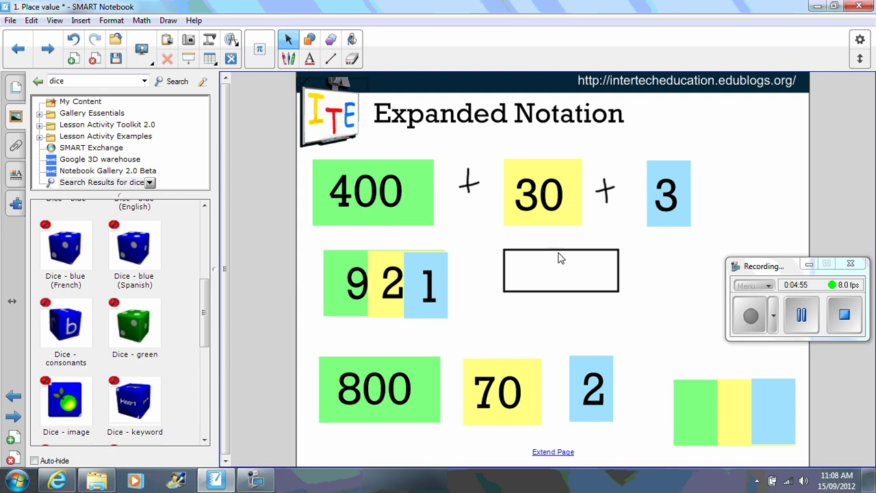
right_click(564, 272)
left_click(612, 457)
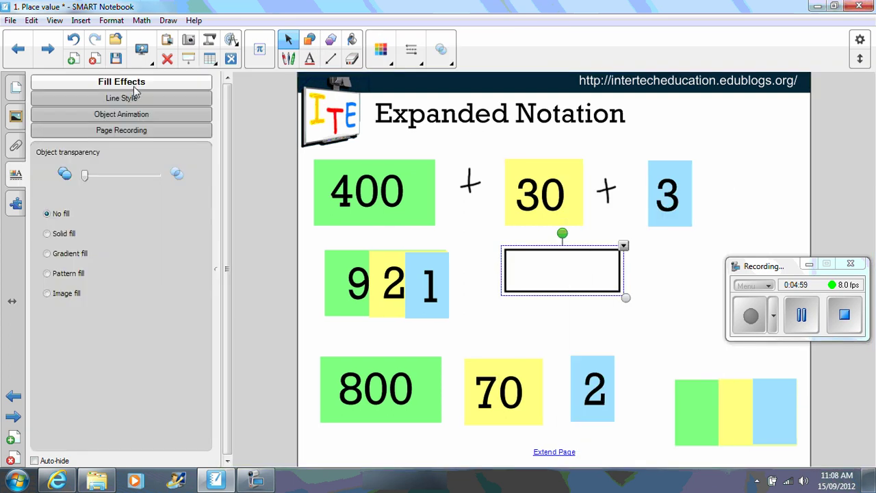
left_click(47, 234)
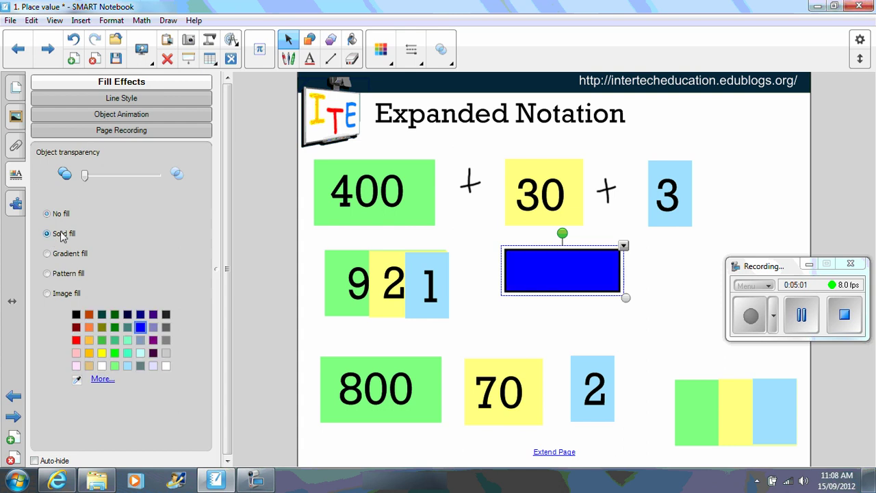
Step: Add the text 400, enlarge it to about 69 points and place it on the blue rectangle
left_click(541, 315)
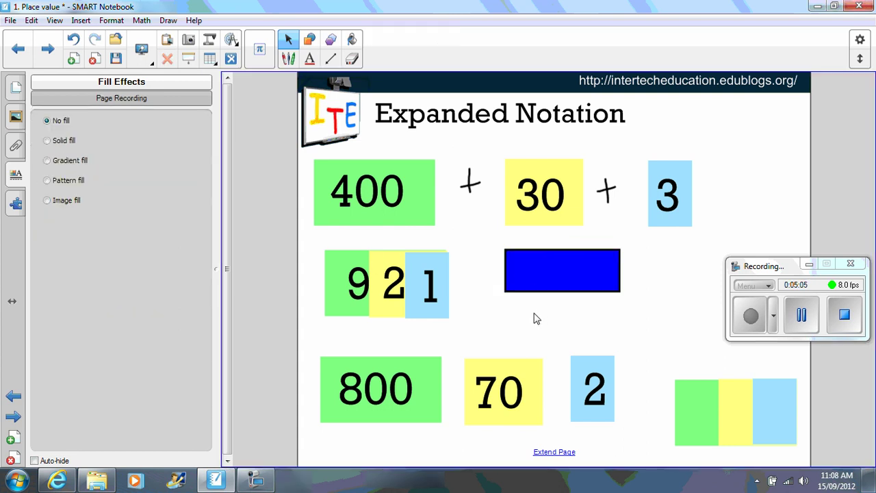
type("400")
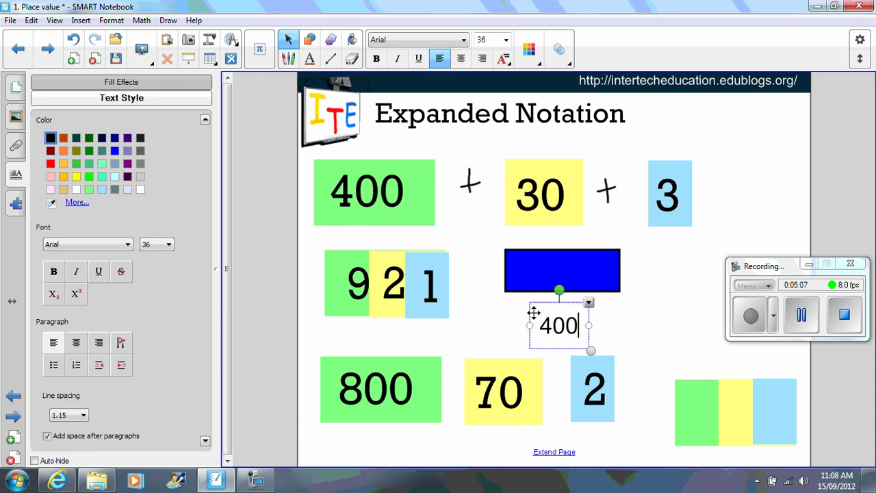
left_click_drag(576, 328, 602, 312)
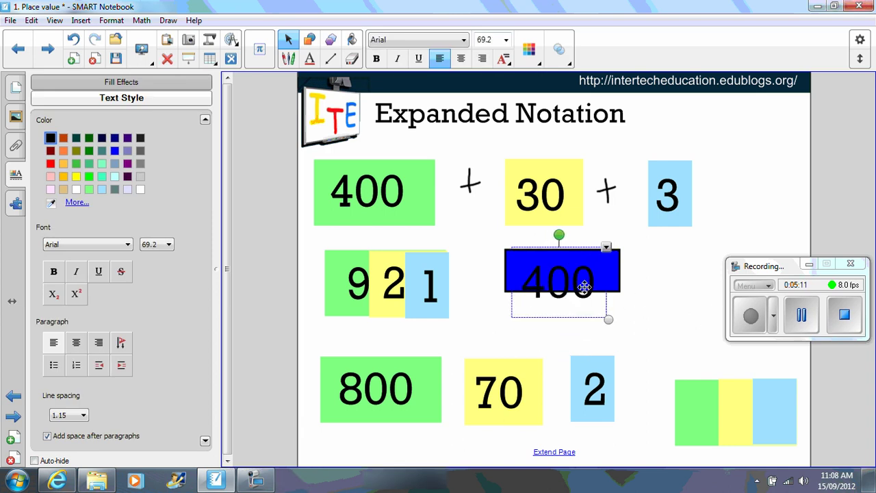
left_click_drag(576, 273, 585, 276)
left_click(644, 322)
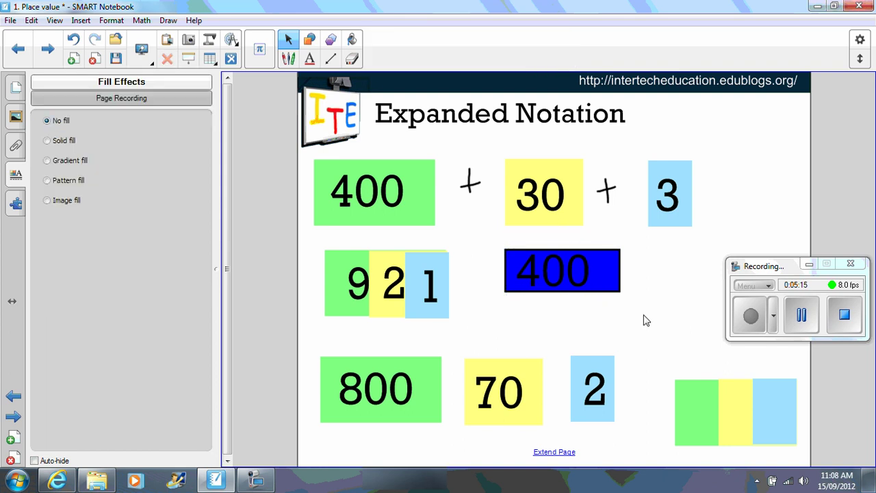
Step: Group the 400 text with the blue rectangle so they form one card
left_click_drag(481, 245, 638, 330)
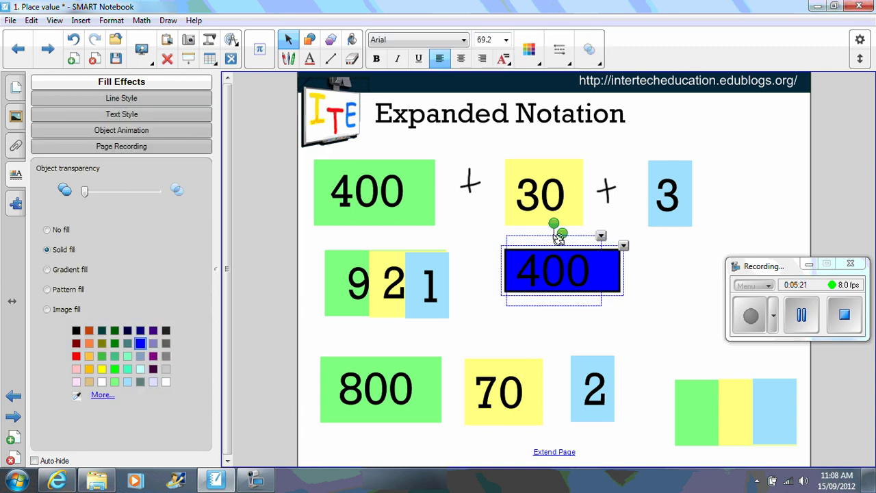
left_click(624, 248)
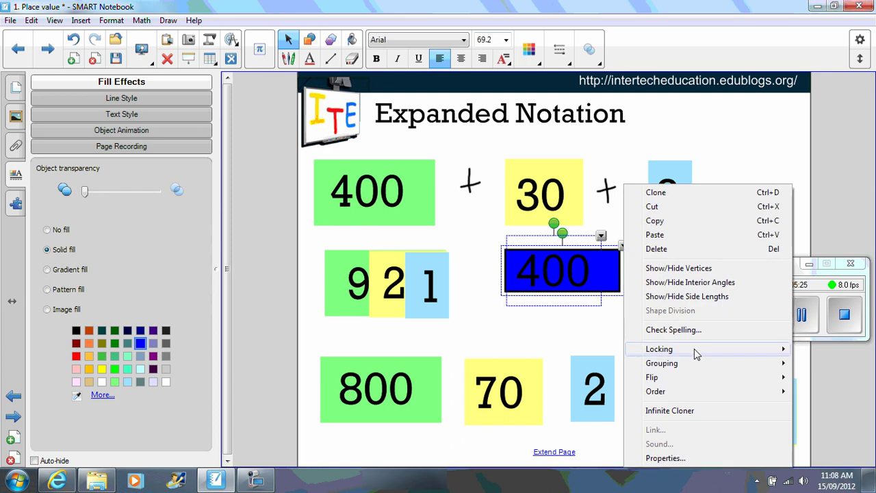
mouse_move(689, 363)
left_click(597, 357)
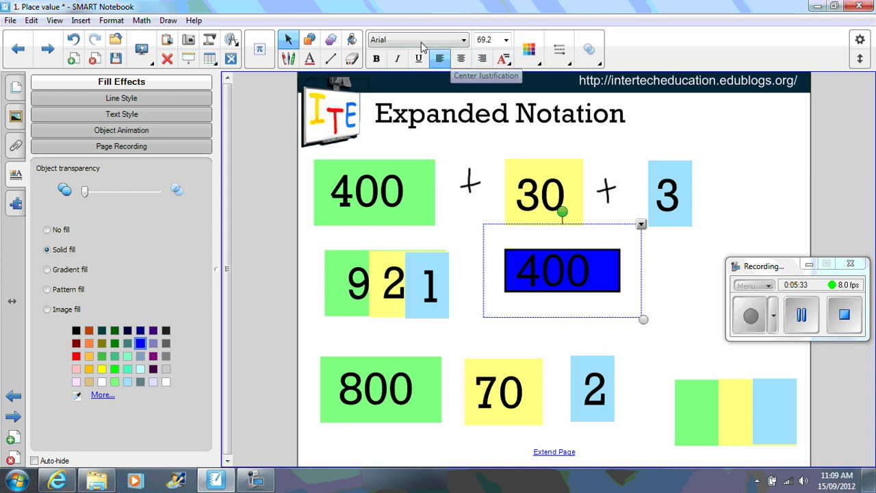
Step: Draw a smaller rectangle over the two zeros of the blue 400 card, then return to the selection tool
left_click(309, 39)
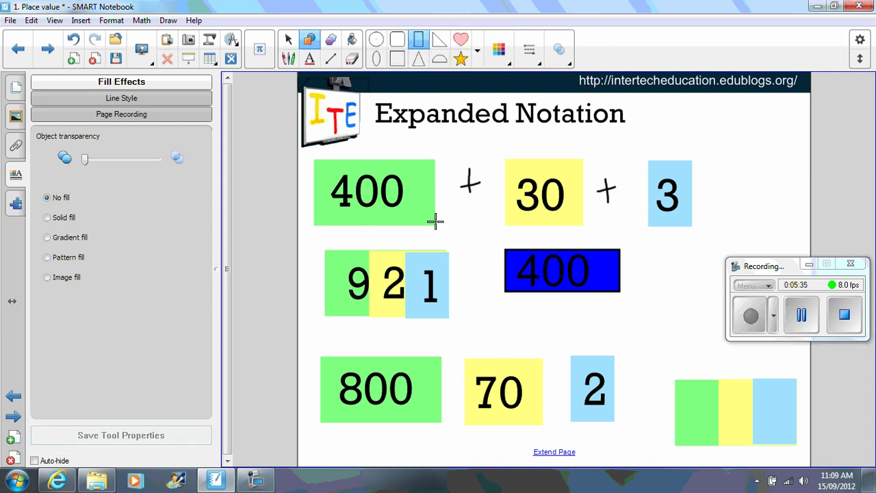
left_click_drag(541, 247, 620, 291)
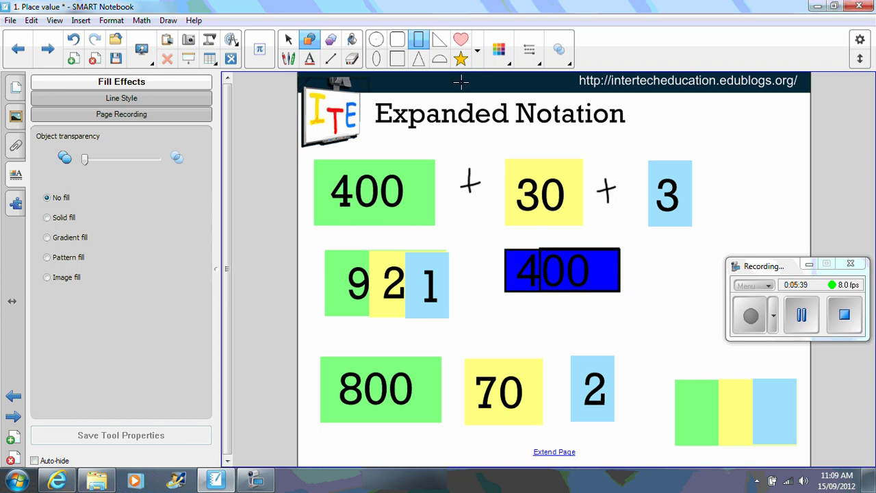
left_click(288, 39)
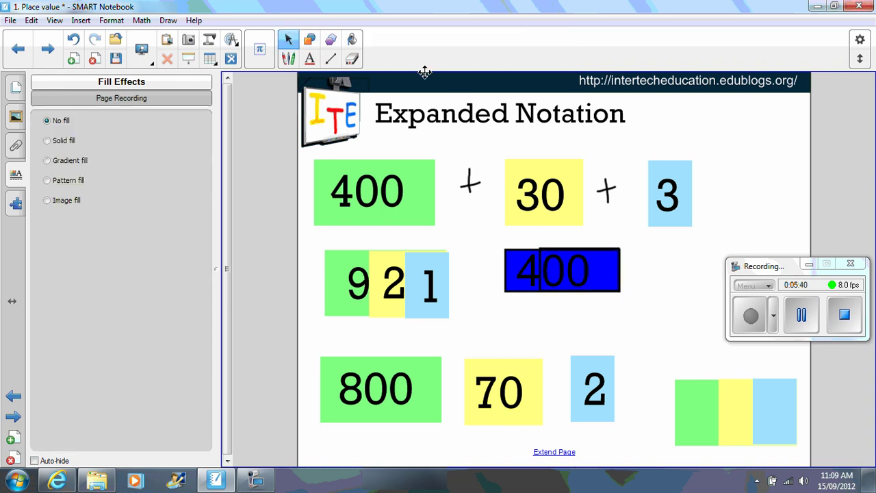
Step: Fill the smaller rectangle solid red and move it off the blue 400 card to the space below
left_click(538, 251)
right_click(540, 259)
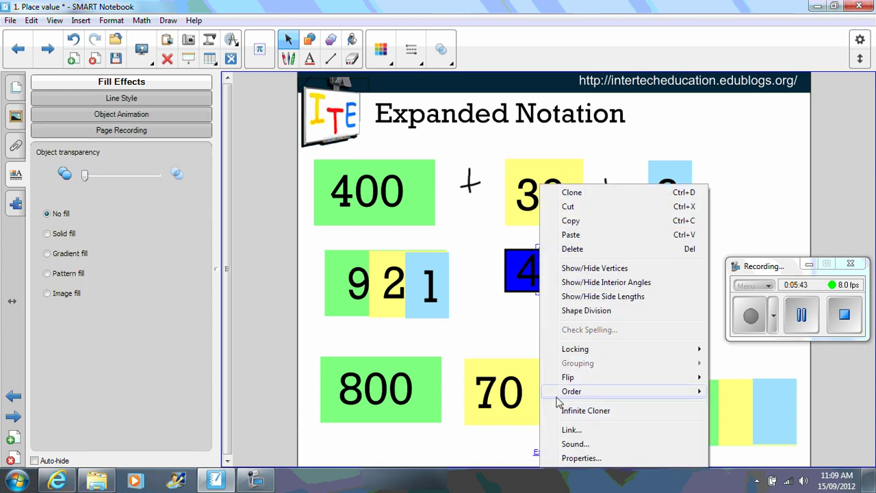
left_click(584, 458)
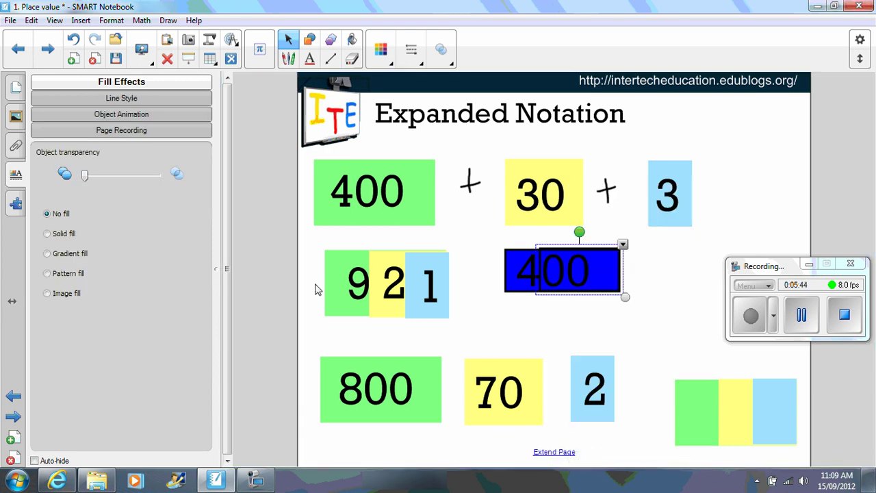
left_click(47, 235)
left_click(76, 340)
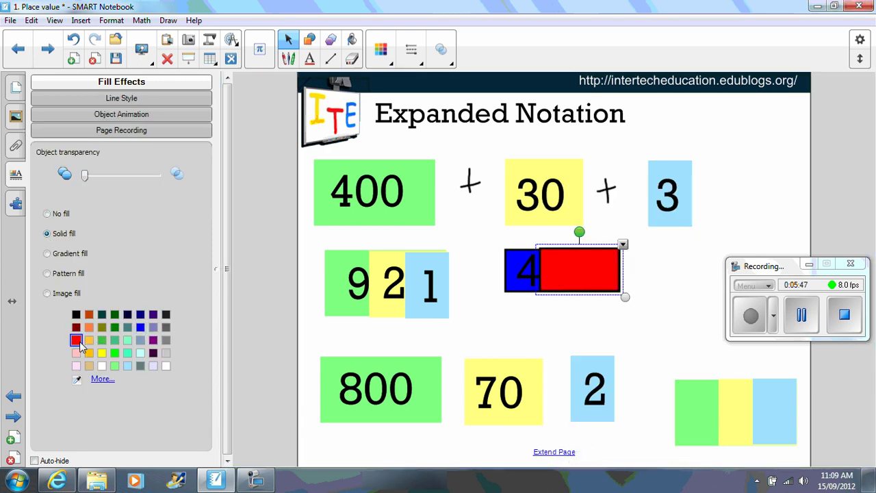
left_click(584, 322)
left_click_drag(592, 283, 631, 333)
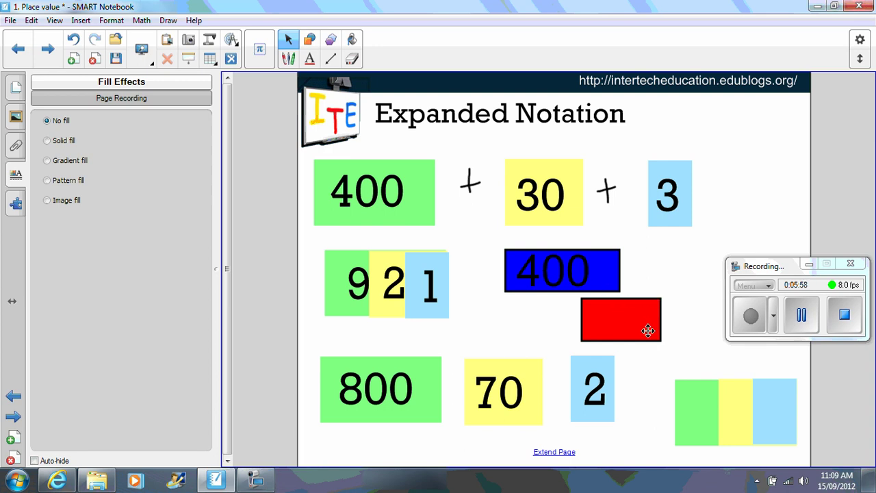
left_click_drag(644, 321, 643, 342)
Step: On the next page, pull the 34656.0 number cards apart into 30000, 4000, 600, 50, 6 and .0
left_click(47, 56)
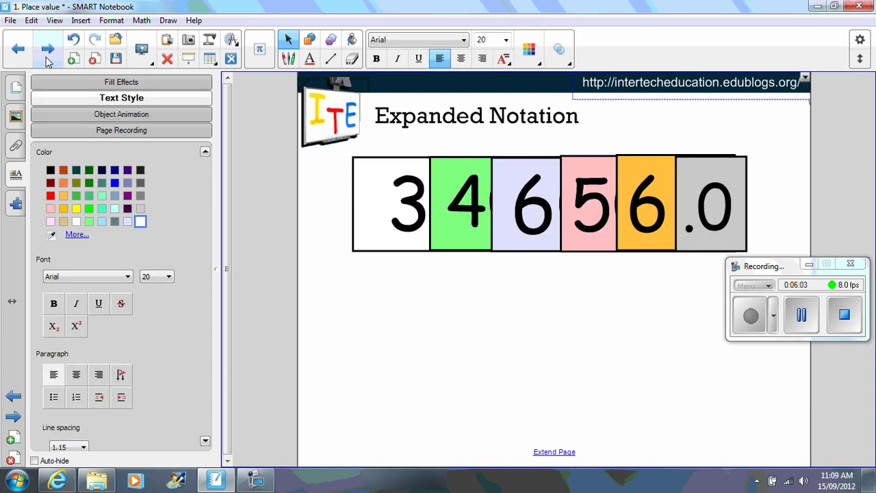
left_click_drag(383, 194, 334, 296)
left_click_drag(441, 218, 367, 417)
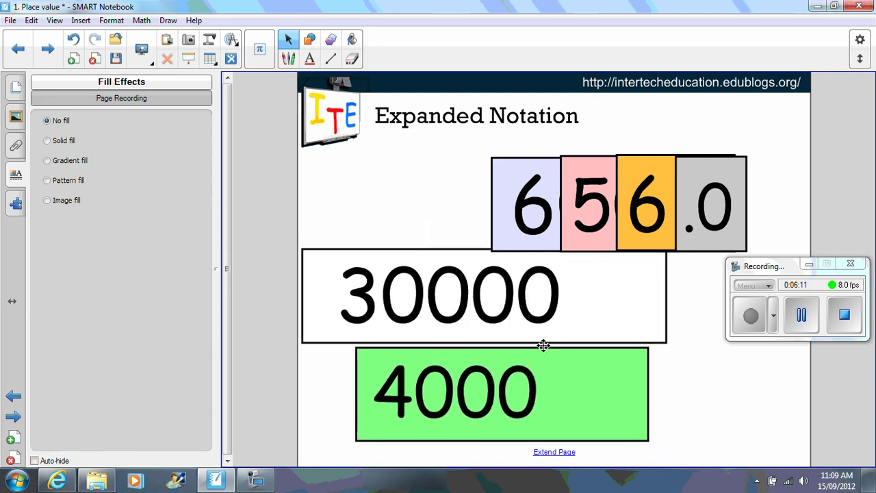
left_click_drag(527, 219, 530, 429)
left_click_drag(581, 236, 556, 397)
left_click_drag(632, 221, 607, 328)
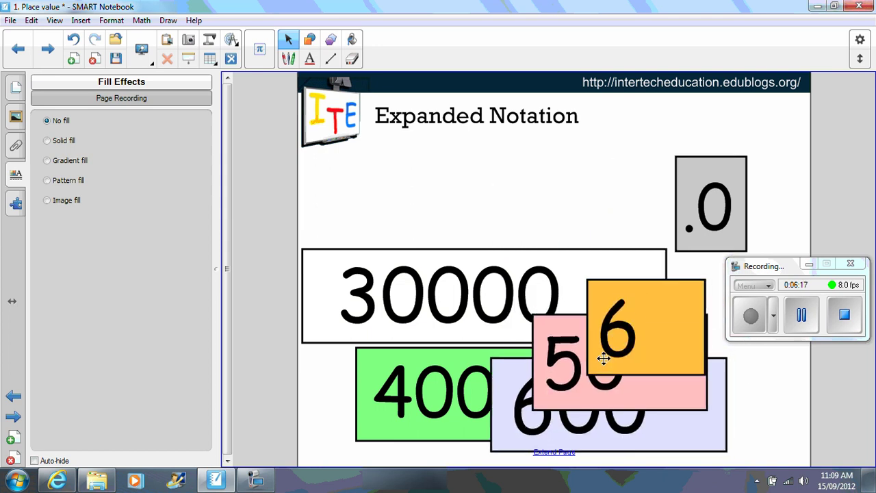
left_click_drag(689, 219, 662, 299)
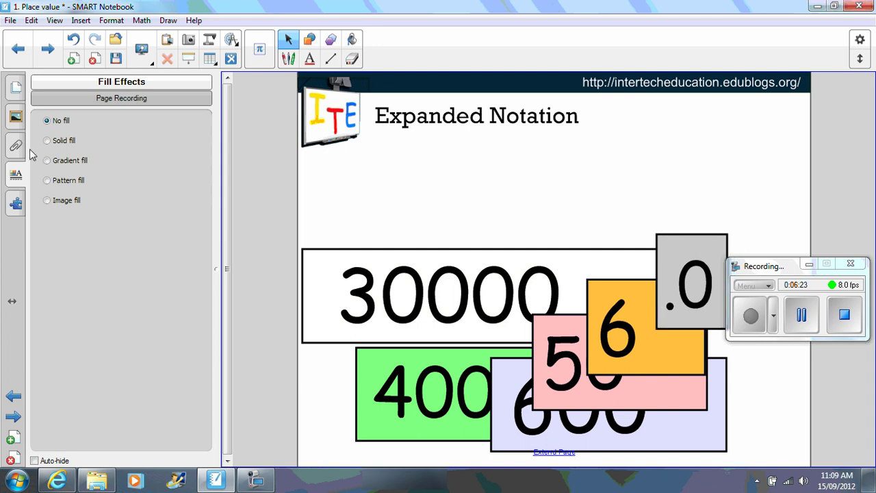
Step: Go to the place value chart page, move the recorder window down off the chart's upper rows and show the Gallery
left_click(48, 49)
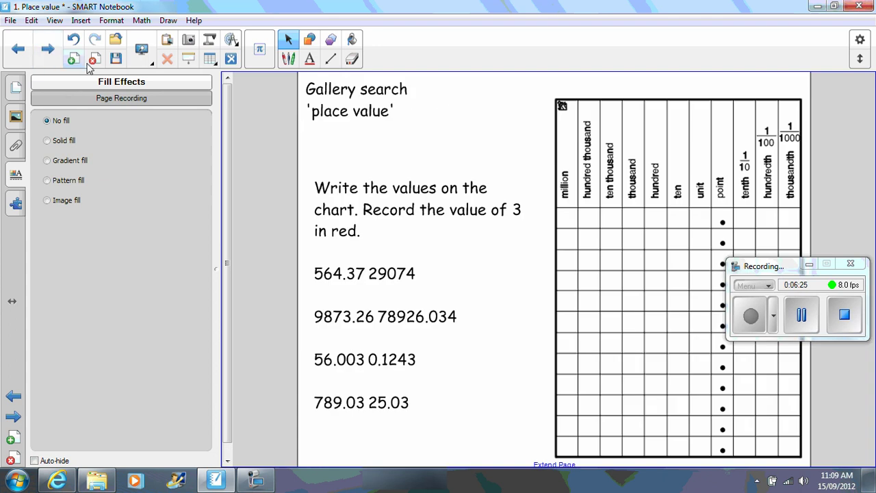
left_click_drag(786, 268, 759, 357)
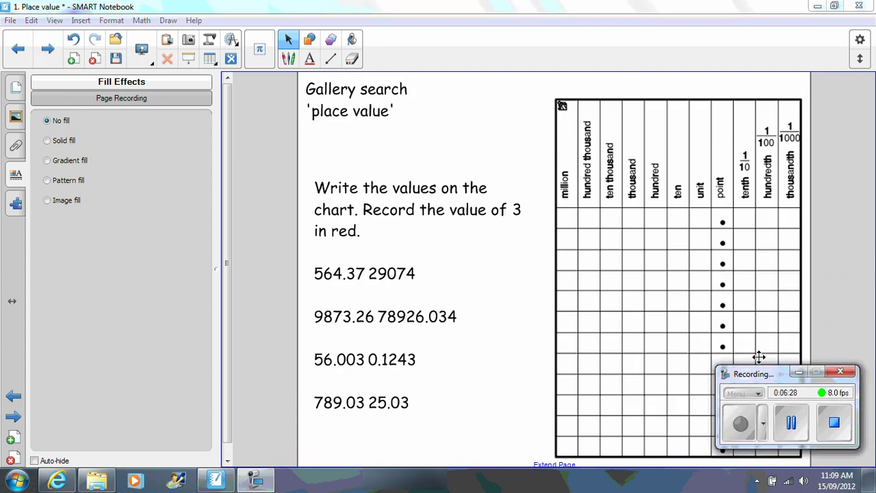
left_click(15, 118)
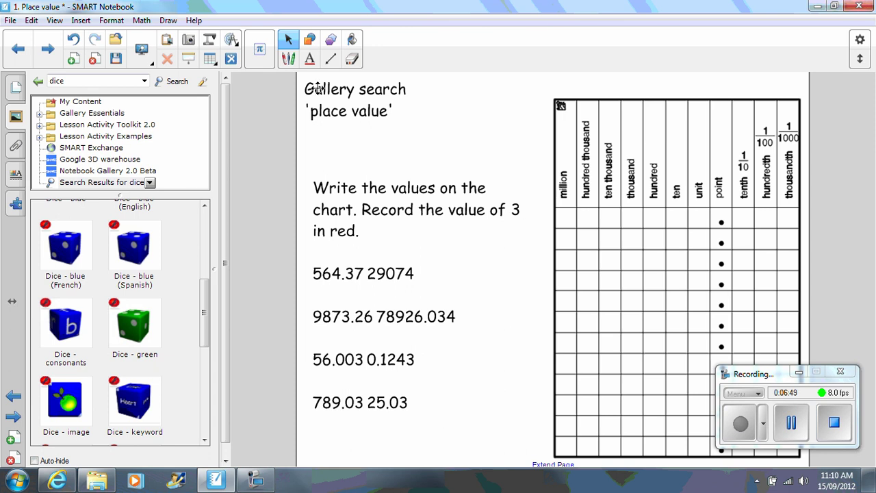
Step: Handwrite 5, 6, 4 and 7 in black pen in the hundred, ten, unit and hundredth columns of the chart's first row
left_click(290, 59)
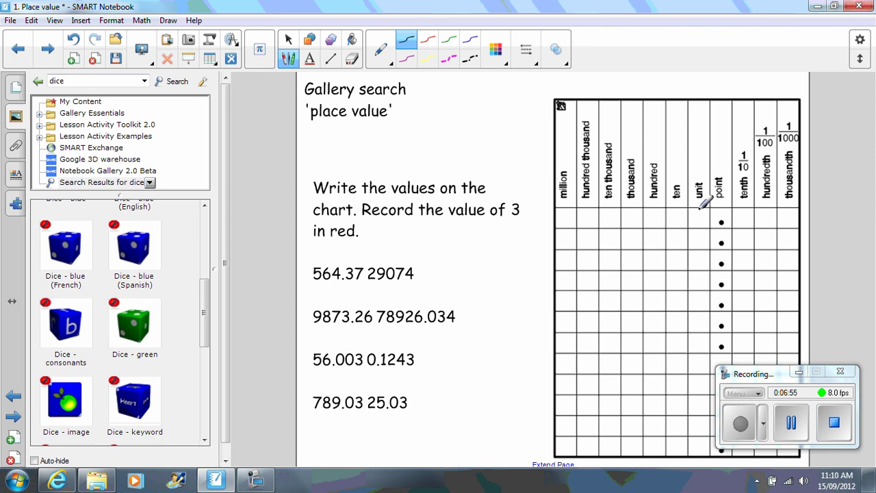
mouse_move(700, 209)
left_mouse_down()
mouse_move(702, 231)
mouse_move(679, 220)
mouse_move(648, 231)
left_mouse_up()
left_click_drag(651, 213, 661, 213)
left_click_drag(761, 214, 769, 213)
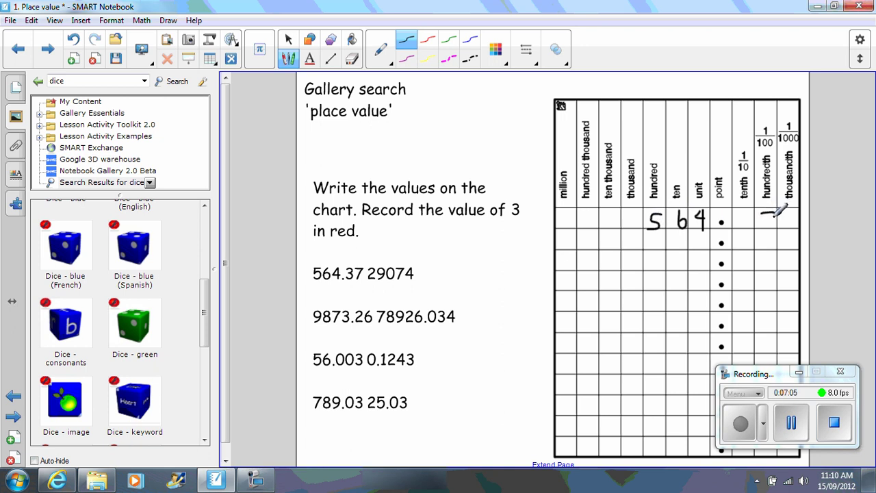
left_click_drag(774, 213, 769, 231)
Step: Handwrite 3 in red pen in the tenth column of the first row, then return to the selection tool
left_click(427, 44)
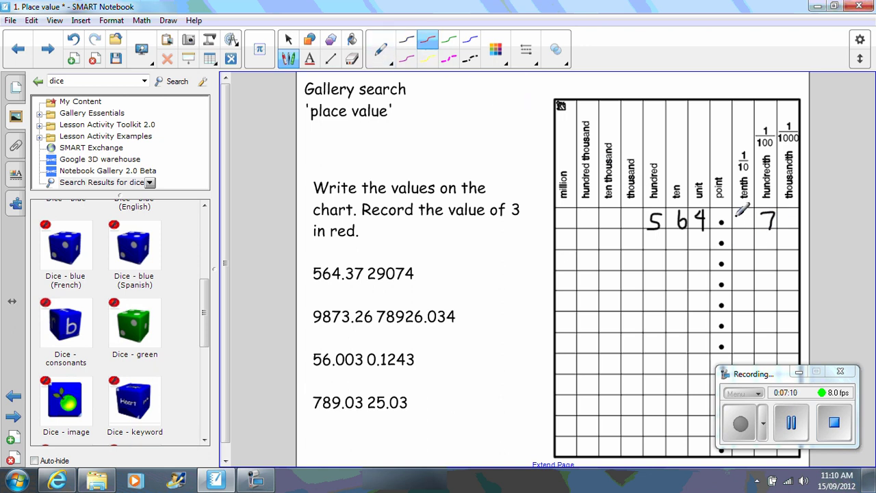
mouse_move(738, 214)
left_mouse_down()
mouse_move(748, 222)
mouse_move(740, 235)
left_mouse_up()
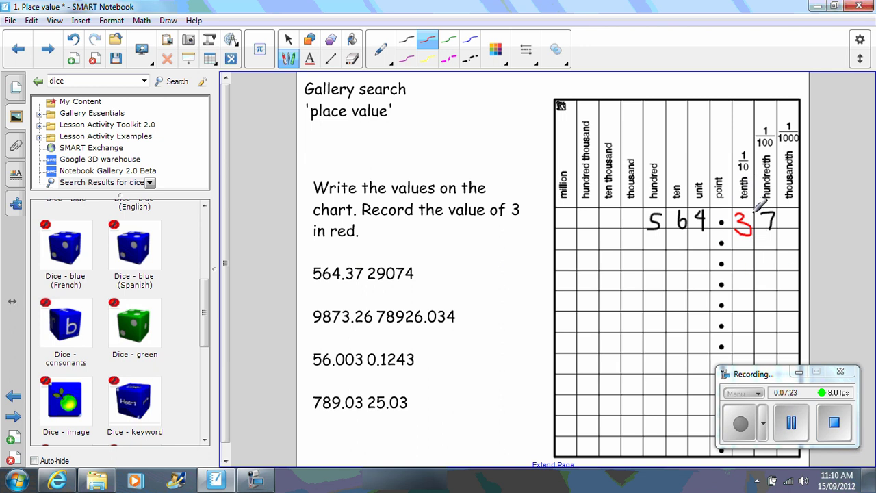
left_click(288, 39)
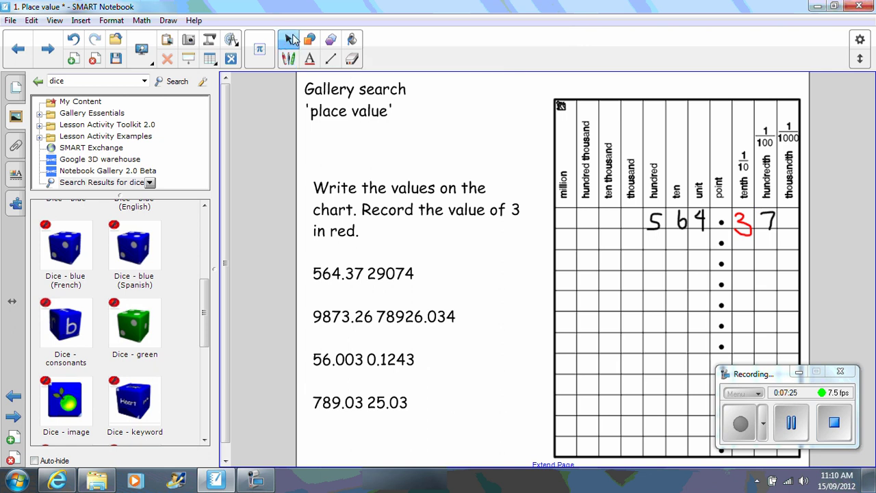
Step: Go to the Multiple choice questions page, search the Gallery for "muliple choic" and expand the Interactive and Multimedia results
left_click(48, 49)
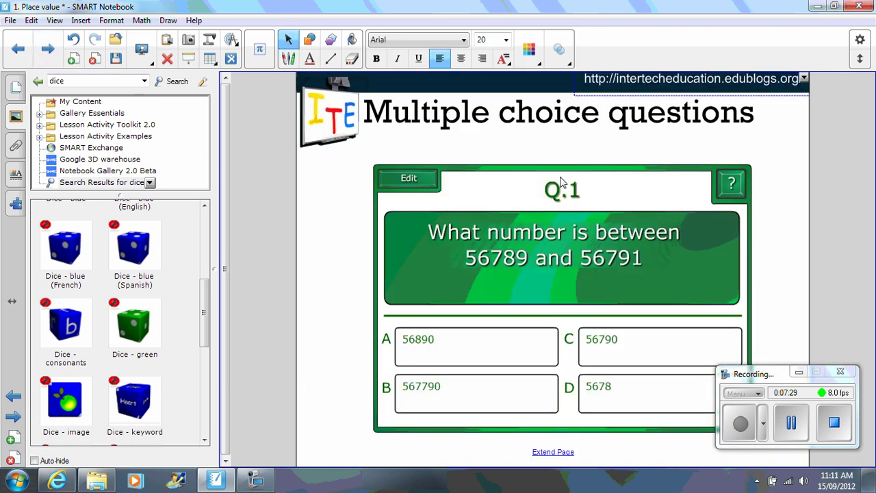
left_click(779, 241)
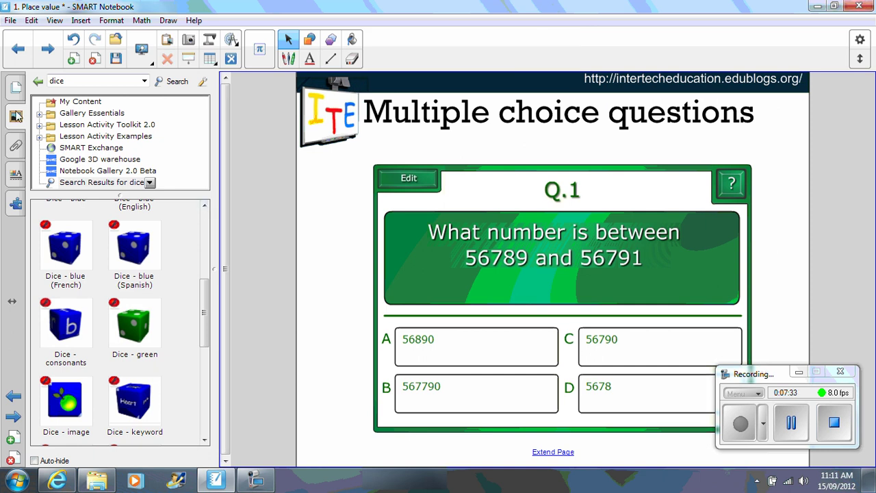
double_click(69, 81)
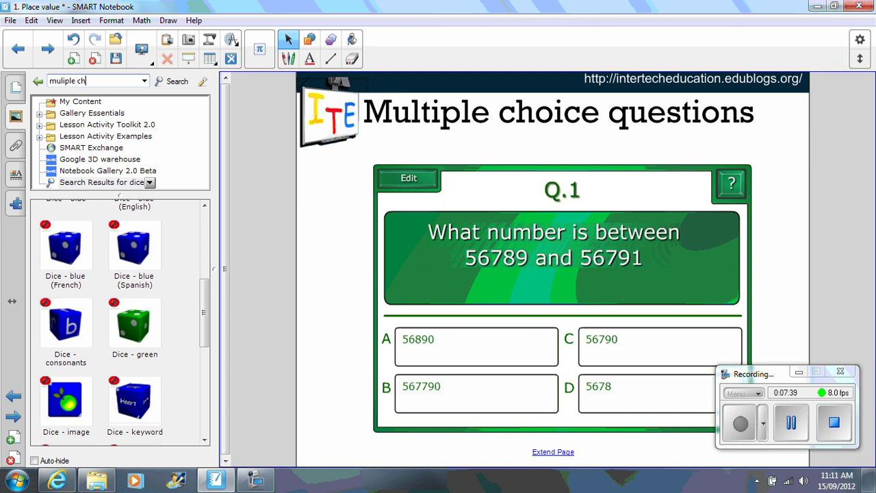
type("muliple choic")
key("Return")
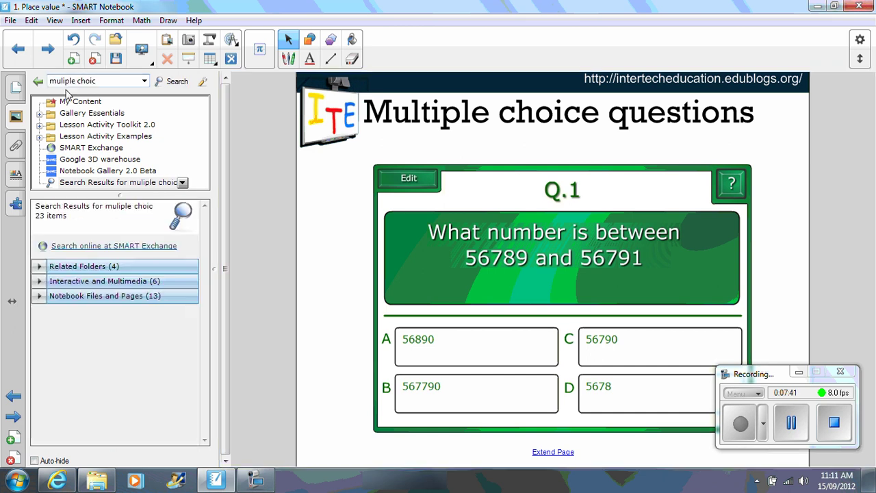
left_click(78, 284)
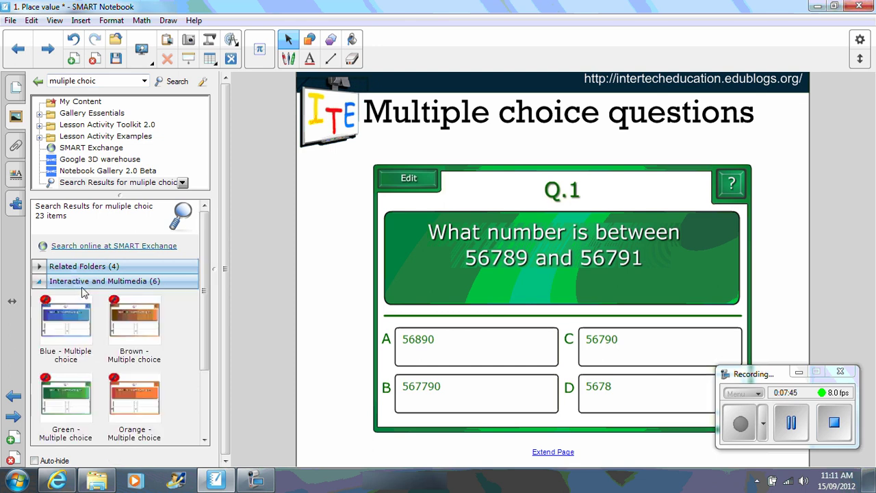
scroll(206, 287, "down", 4)
scroll(209, 286, "up", 4)
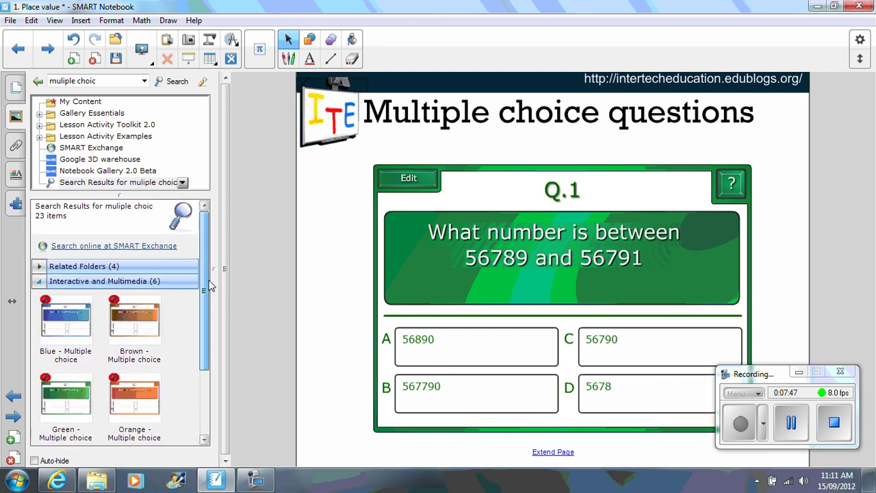
scroll(209, 286, "down", 1)
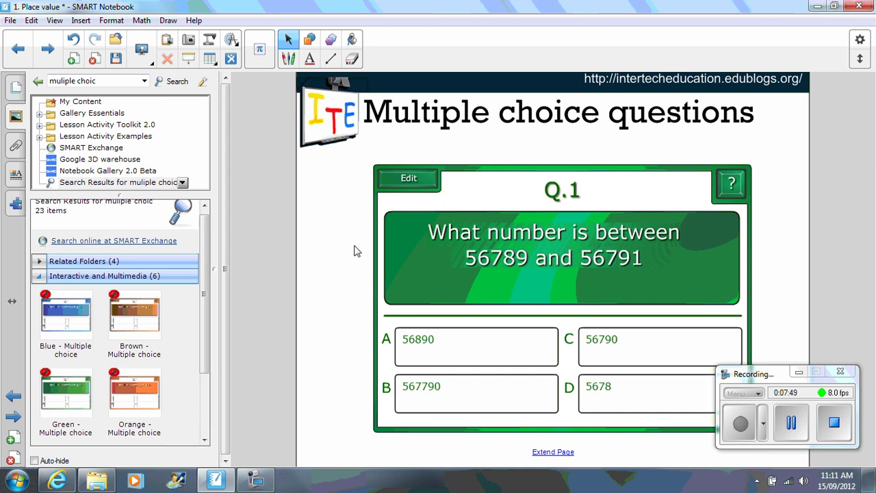
Step: Open the quiz's edit mode, examine the question count, question text and correct answer settings, and return to the quiz
left_click(422, 184)
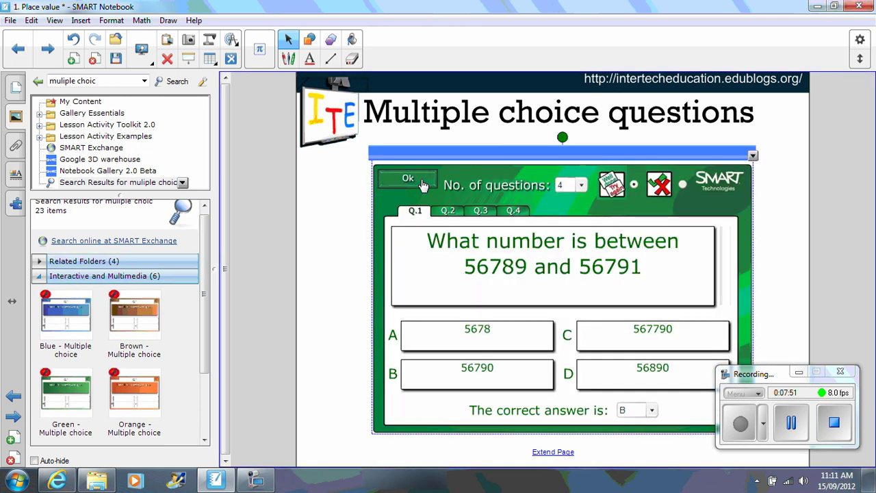
left_click(582, 185)
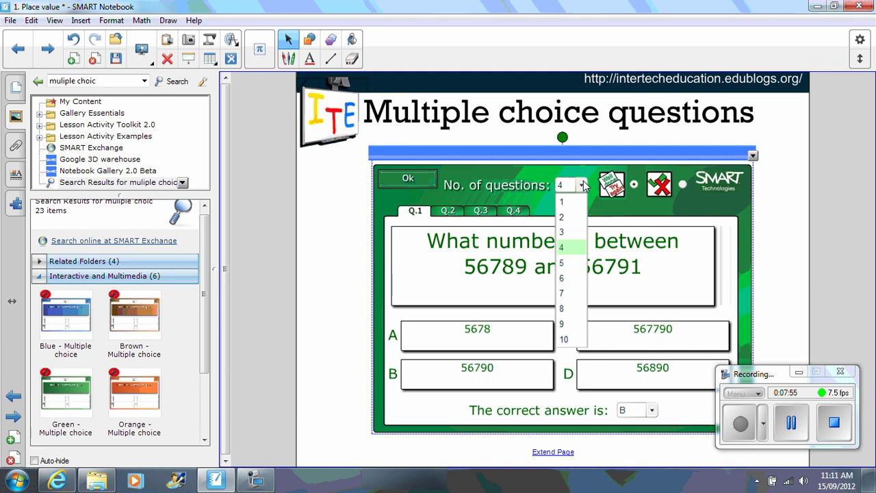
left_click(427, 179)
left_click(429, 179)
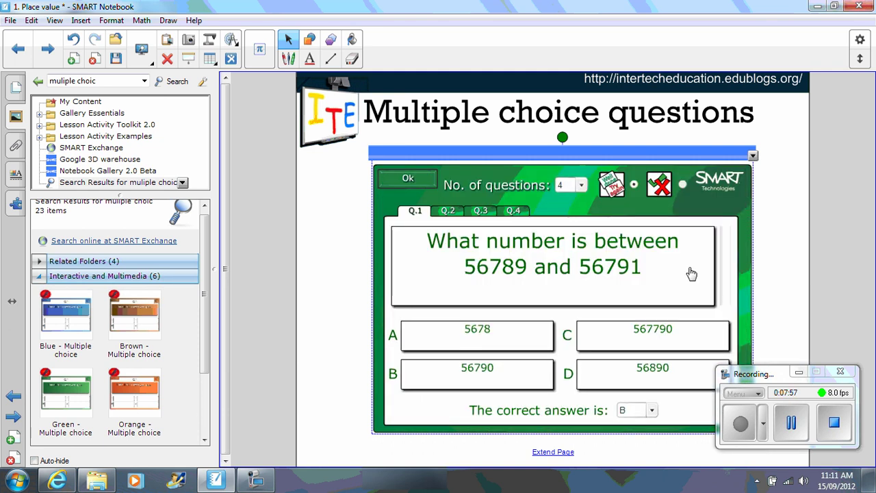
left_click_drag(650, 274, 415, 246)
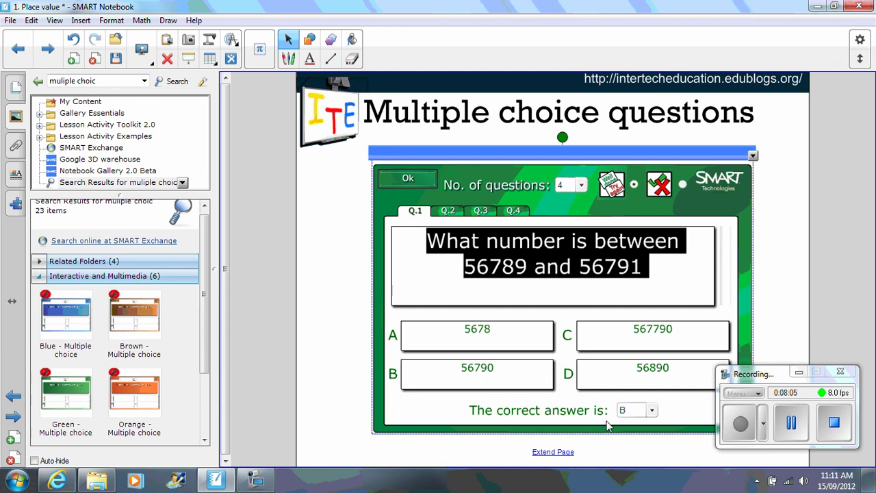
left_click(653, 411)
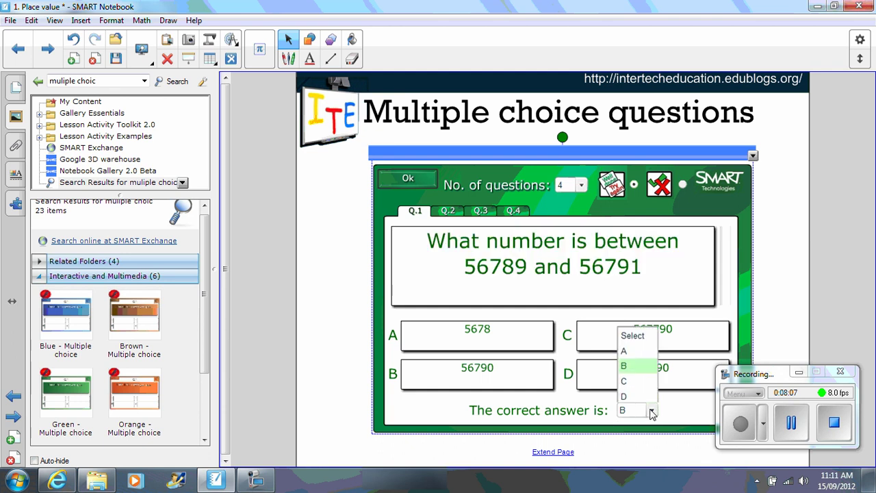
left_click(409, 180)
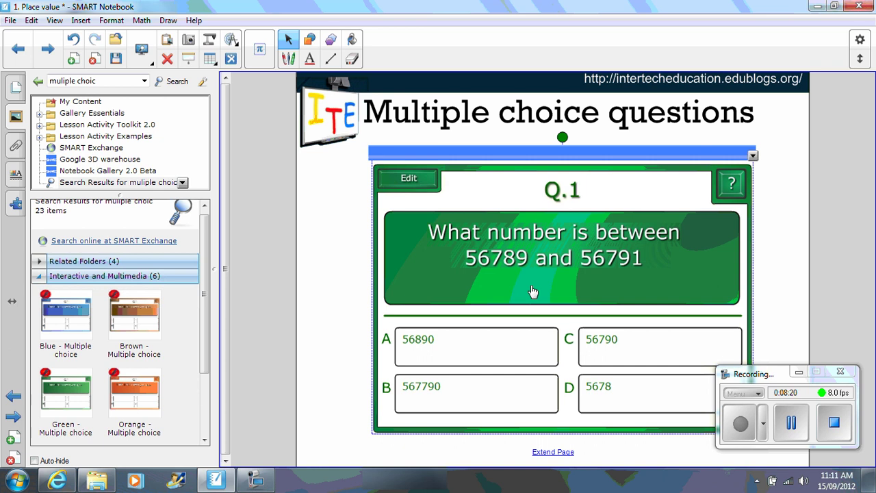
Step: Answer question 1 with 56790, try 1300 and 13000 before choosing 1200 for question 2, and advance to question 3
left_click(600, 349)
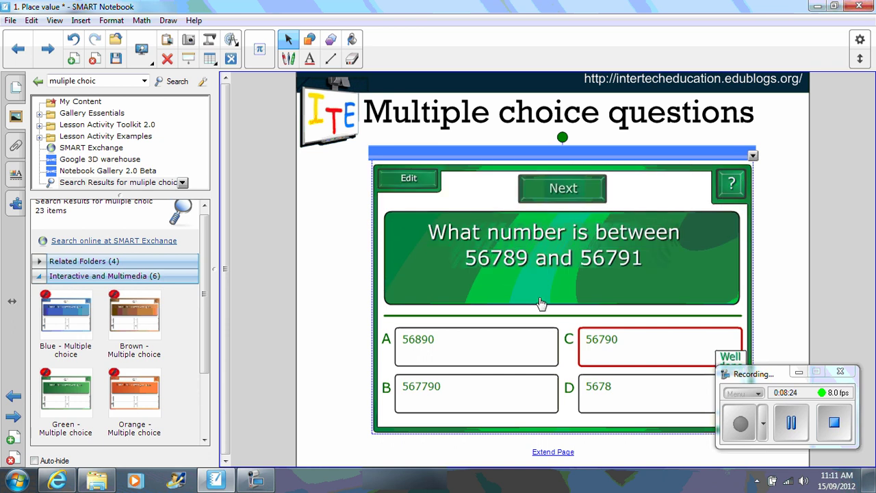
left_click(541, 192)
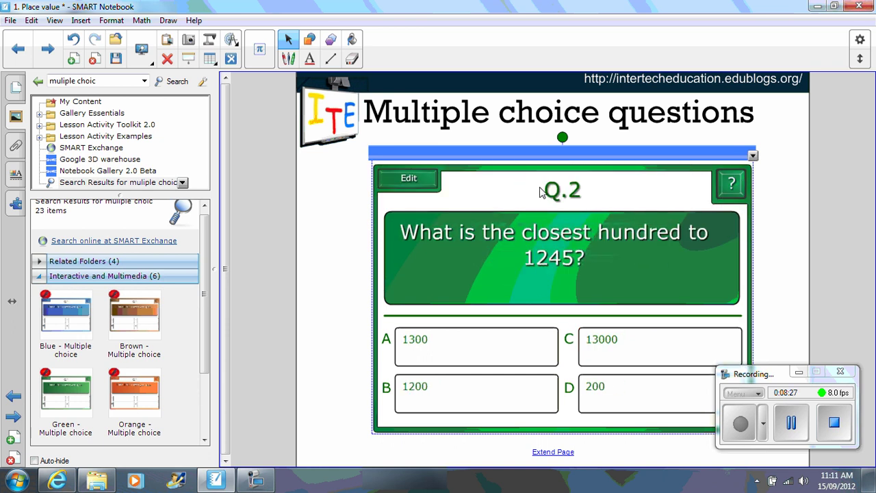
left_click(491, 368)
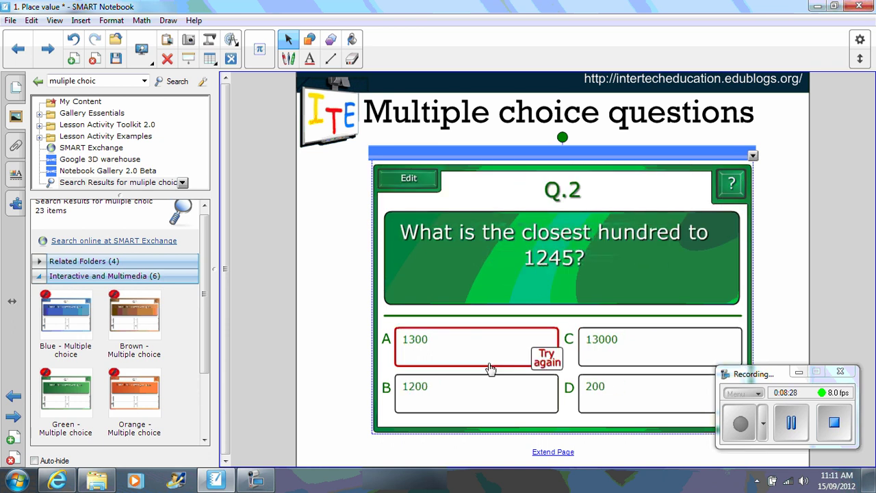
left_click(622, 387)
left_click(628, 339)
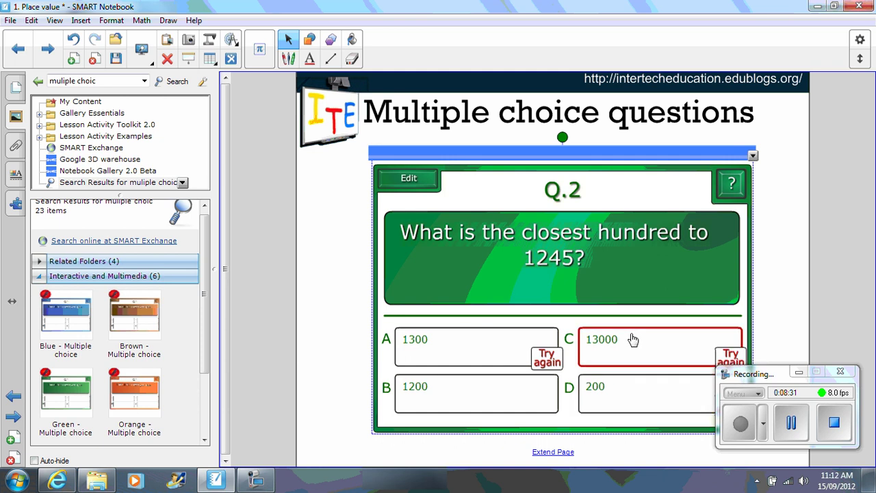
left_click(534, 408)
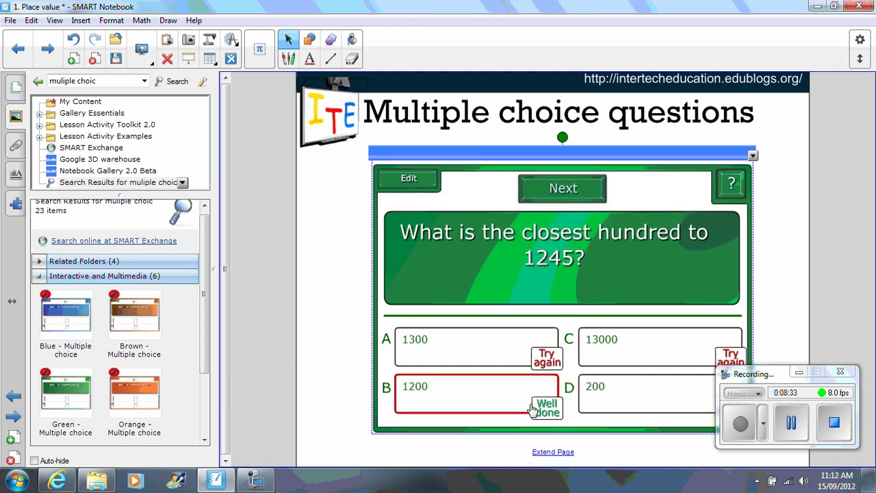
left_click(551, 195)
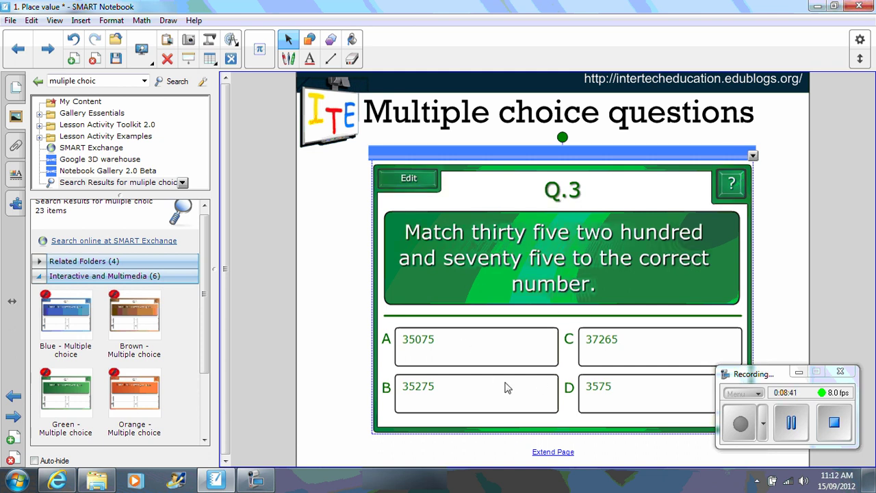
Step: On the Order the numbers page, move the recorder window off the page and pull 6,320, 44,560, 31,220, 567 and 447.9 below the star line
left_click(54, 59)
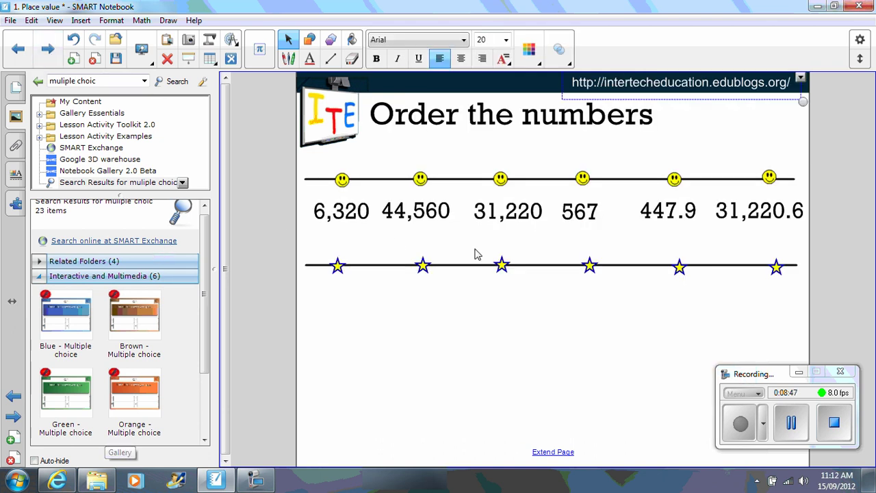
left_click_drag(769, 374, 130, 391)
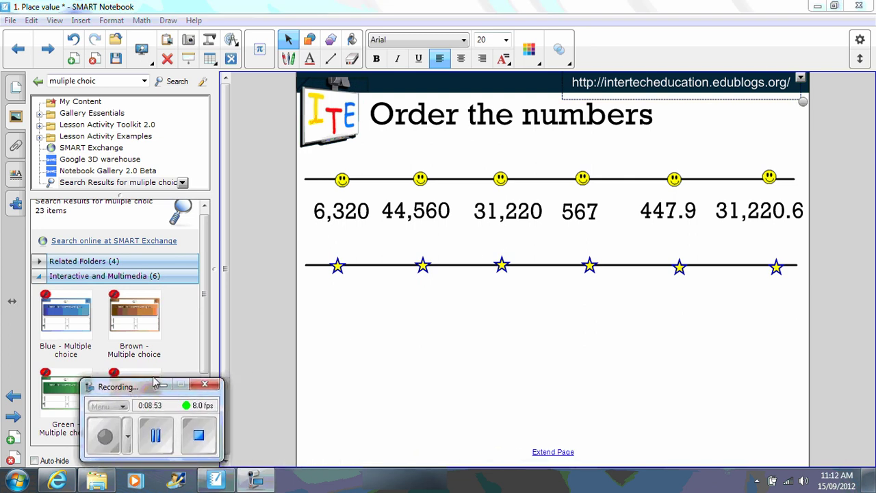
left_click(407, 327)
left_click_drag(352, 218, 391, 319)
left_click_drag(413, 212, 458, 344)
left_click_drag(488, 232, 509, 398)
left_click_drag(556, 235, 562, 339)
left_click_drag(671, 221, 671, 363)
Step: Arrange the numbers between the two lines in the order 31,220.6, 44,560, 31,220, 6,320, 567 and 447.9
left_click_drag(734, 211, 328, 239)
left_click_drag(463, 339, 440, 223)
left_click_drag(396, 319, 534, 217)
left_click_drag(527, 378, 606, 212)
left_click_drag(518, 215, 675, 237)
left_click_drag(609, 217, 535, 229)
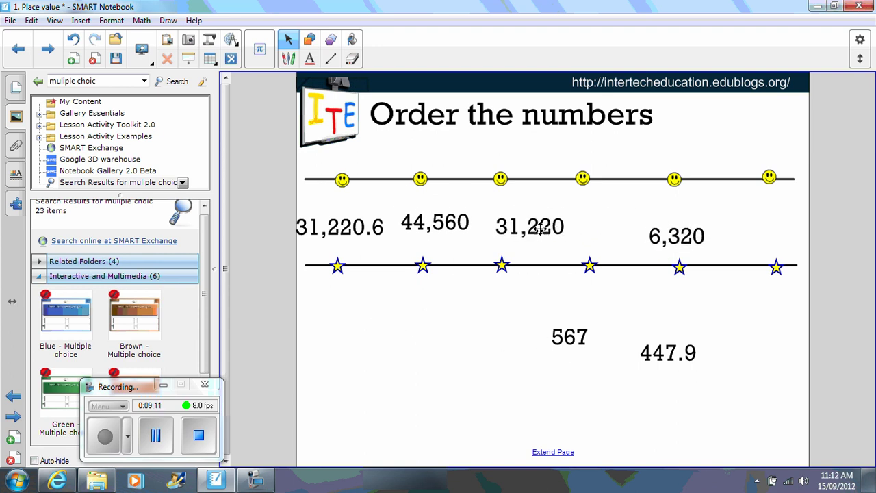
left_click_drag(684, 240, 620, 215)
left_click_drag(579, 340, 686, 224)
left_click_drag(682, 342, 771, 203)
Step: Draw a slanted black line below the star line, undo it, and draw a horizontal one across the page instead
left_click(331, 59)
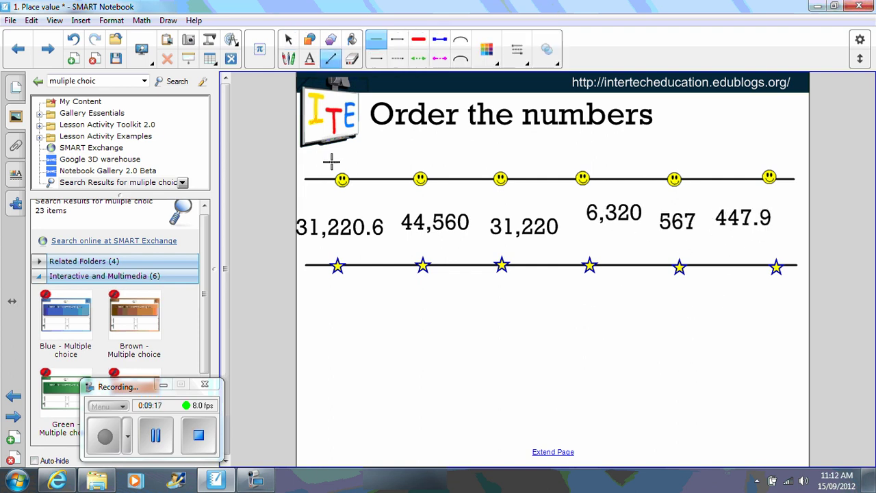
mouse_move(302, 360)
left_mouse_down()
mouse_move(609, 374)
mouse_move(806, 342)
left_mouse_up()
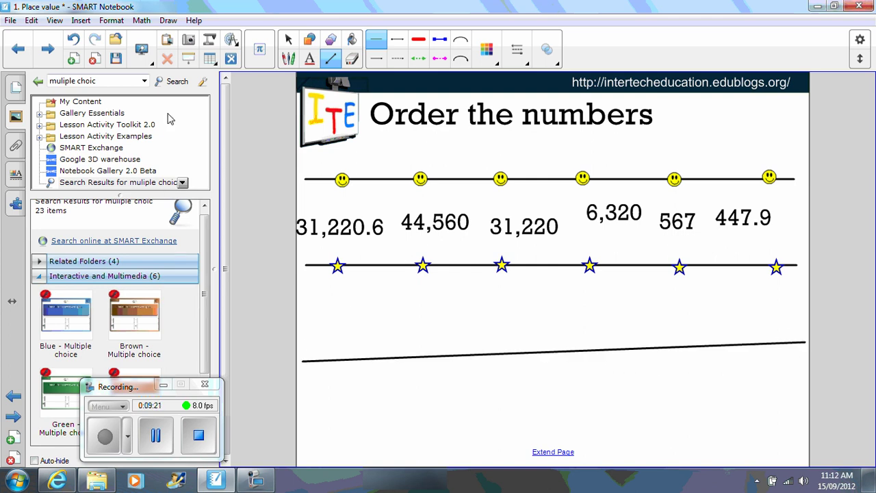
left_click(73, 39)
mouse_move(299, 359)
left_mouse_down()
mouse_move(427, 376)
mouse_move(715, 319)
mouse_move(804, 360)
left_mouse_up()
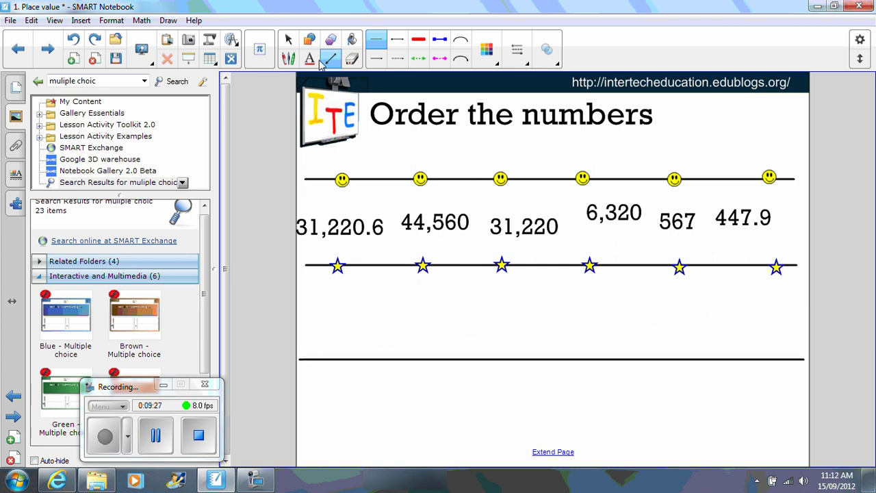
Step: Place five smiley faces along the new line with the Creative Pen's smiley style, then return to the selection tool
left_click(289, 58)
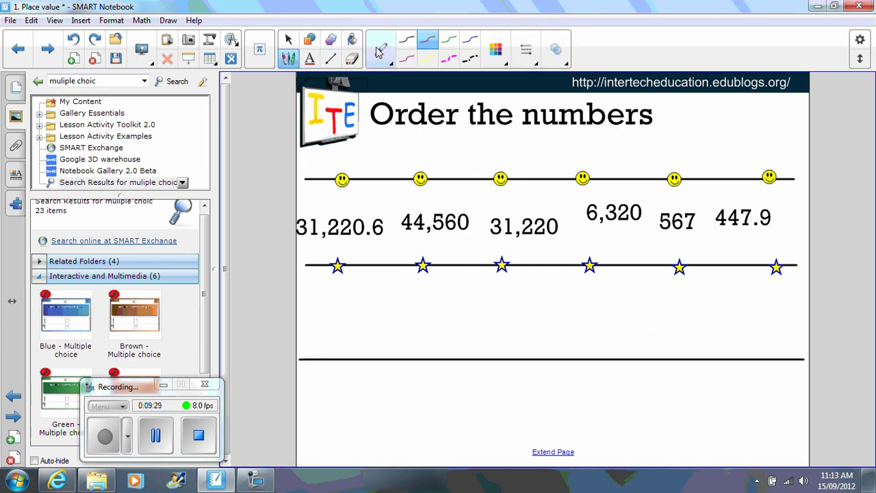
left_click(384, 52)
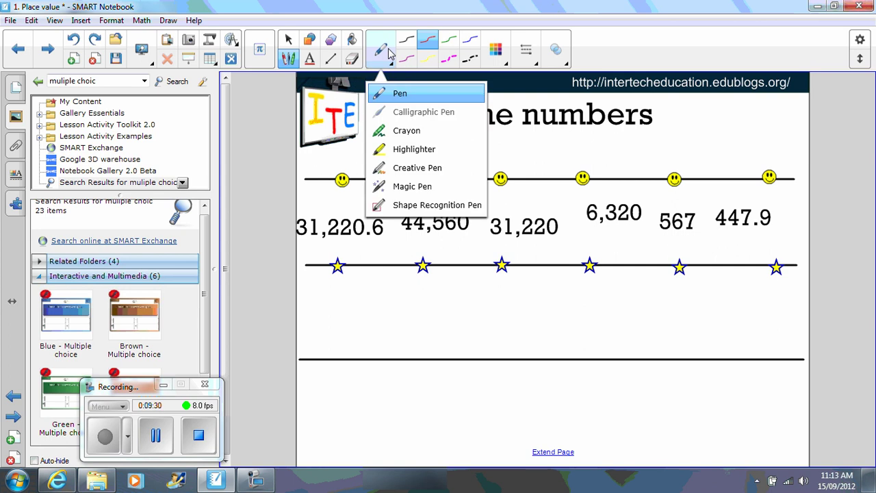
left_click(395, 167)
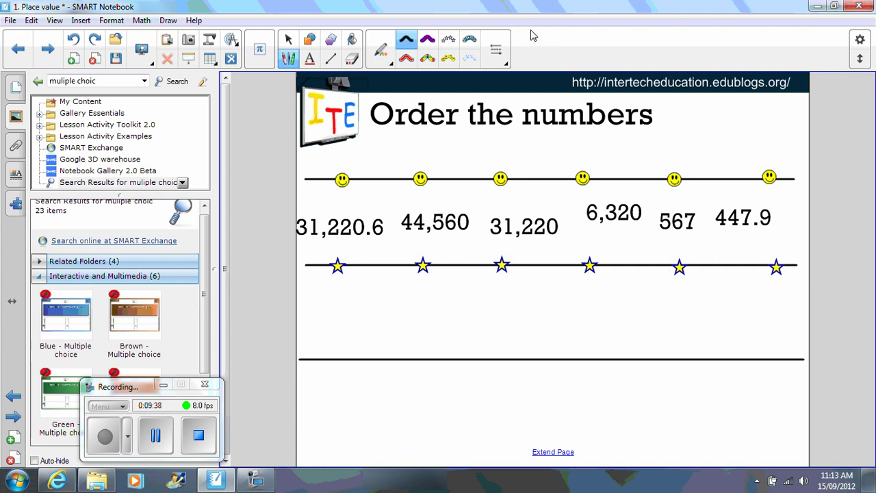
left_click(449, 59)
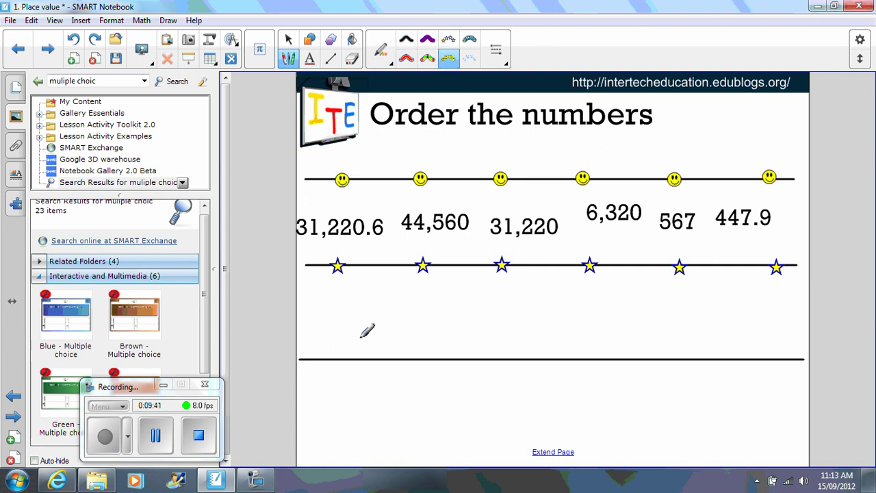
left_click_drag(333, 358, 431, 354)
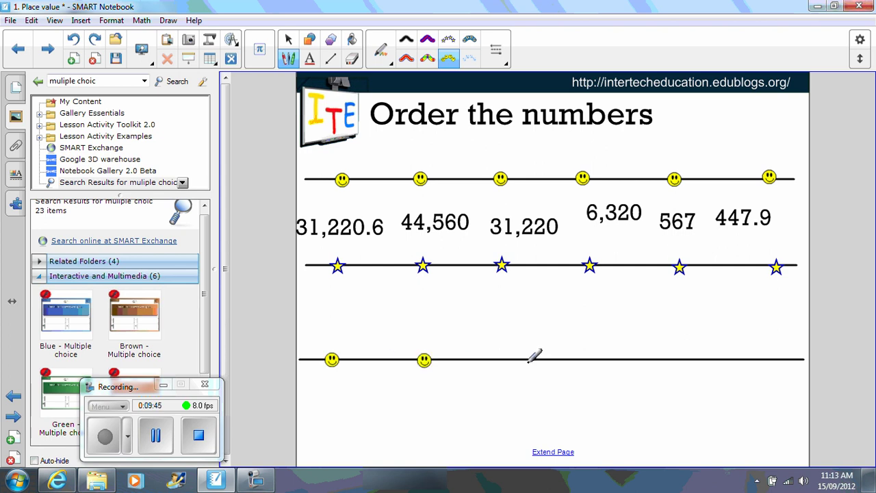
left_click(505, 358)
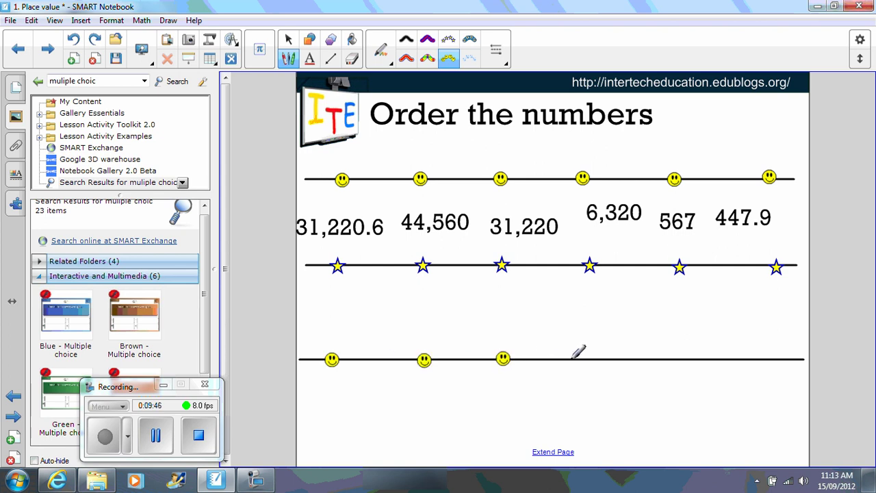
left_click(612, 358)
left_click(739, 360)
left_click(288, 39)
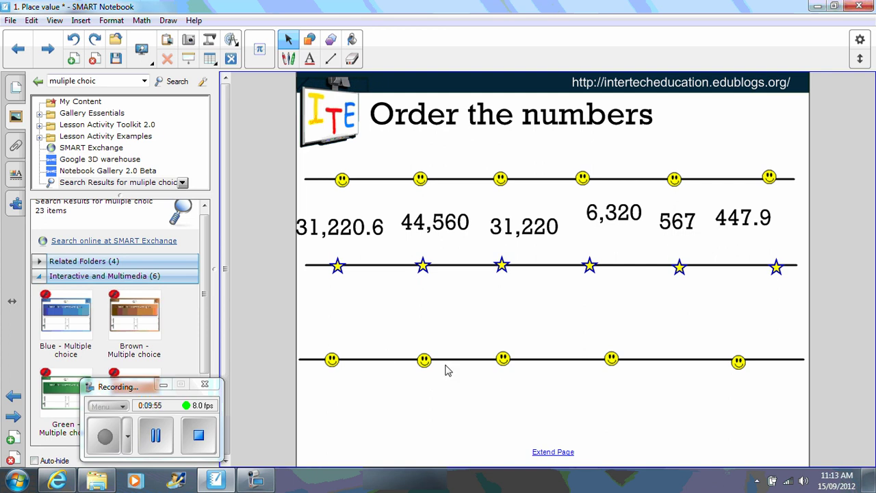
Step: Select the new line with its five smiley faces and lock them
left_click_drag(306, 312, 778, 406)
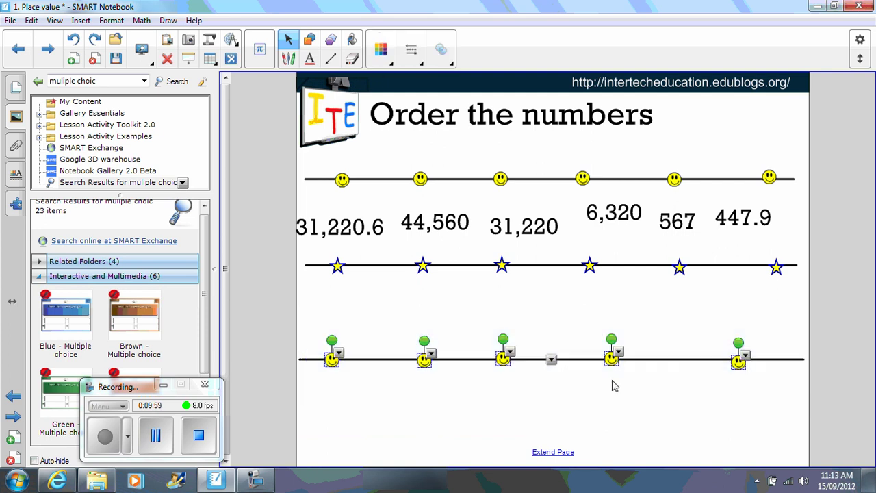
right_click(749, 363)
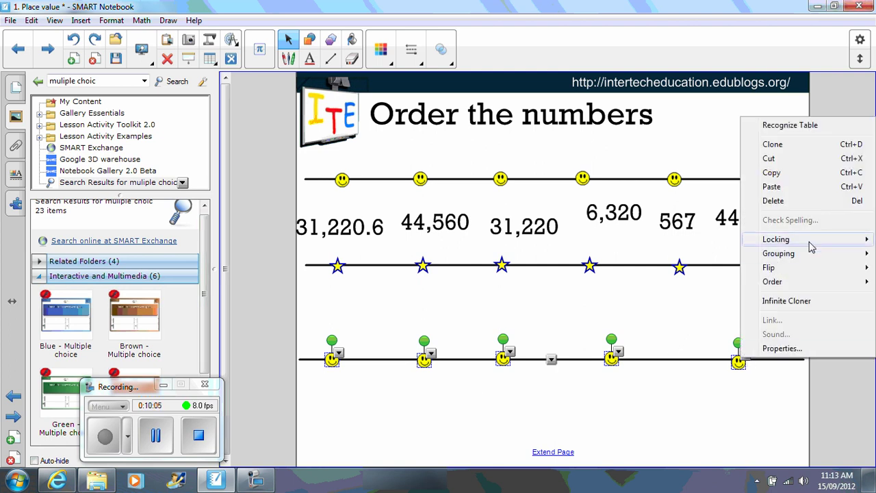
mouse_move(810, 243)
left_click(712, 253)
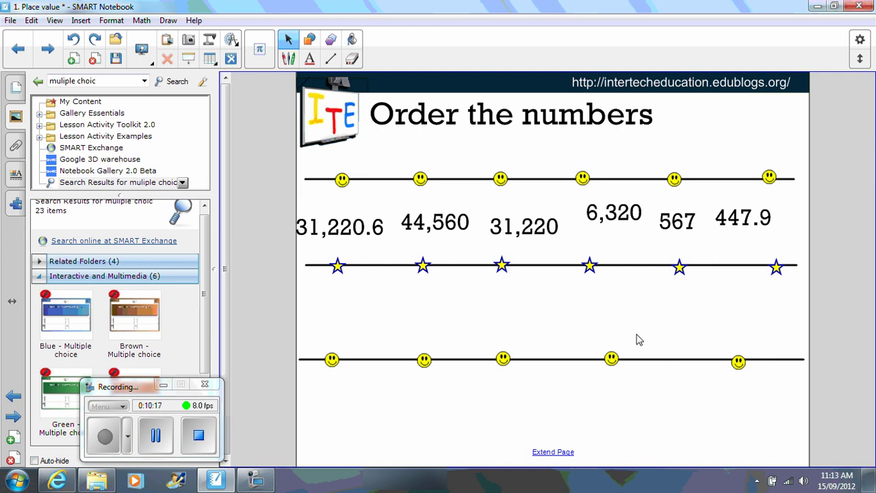
Step: Handwrite the number 63 below the smiley-face line with the Creative Pen's thick black brush style
left_click(288, 59)
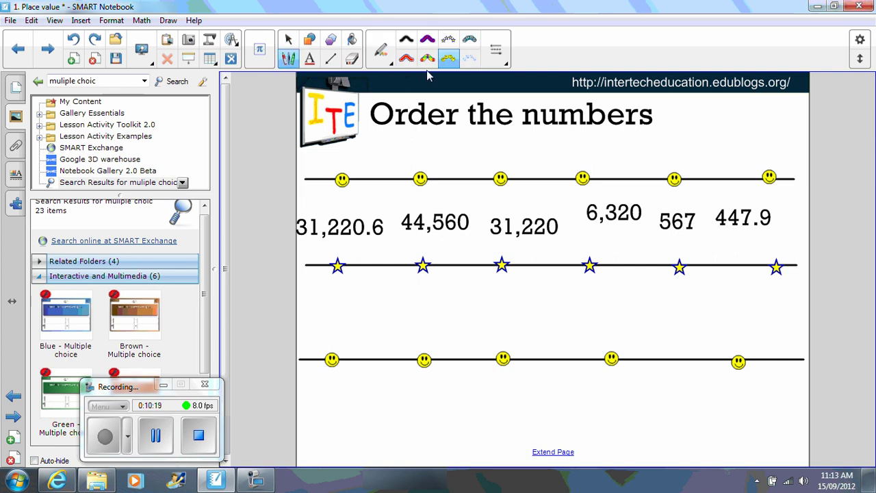
left_click(410, 43)
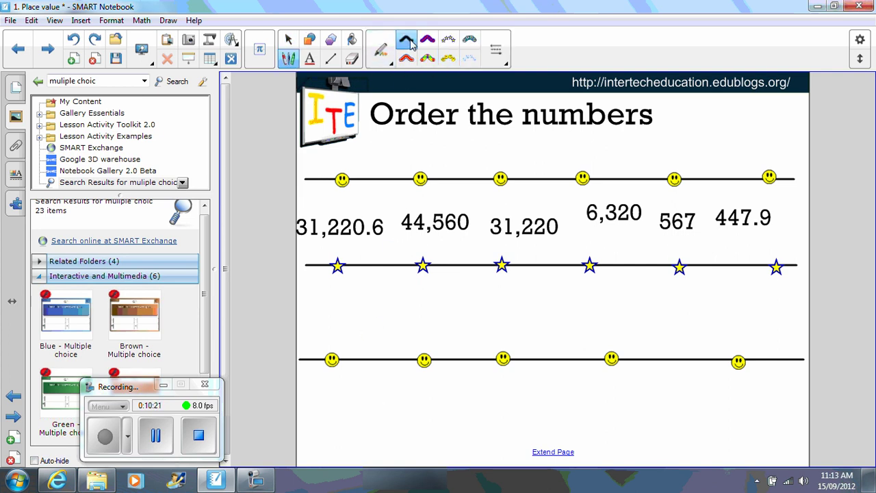
mouse_move(376, 400)
left_mouse_down()
mouse_move(362, 443)
mouse_move(400, 421)
mouse_move(419, 435)
mouse_move(402, 445)
left_mouse_up()
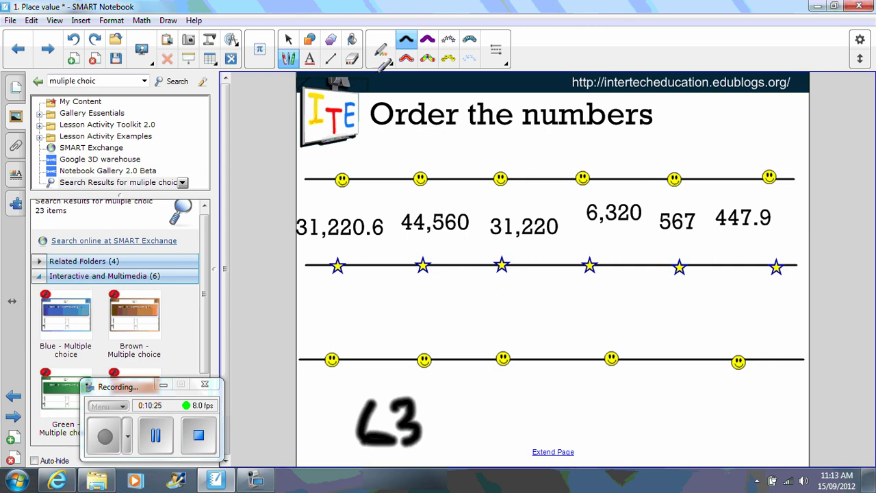
Step: Handwrite the numbers 32, 1036 and 4 beside the 63 with the thin black standard pen, and return to the selection tool
left_click(388, 60)
left_click(407, 91)
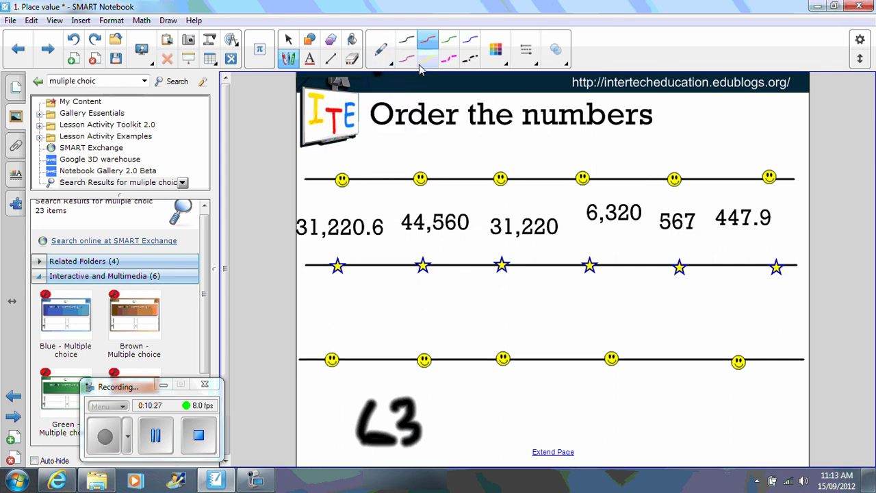
left_click(406, 41)
mouse_move(492, 392)
left_mouse_down()
mouse_move(506, 411)
mouse_move(488, 423)
mouse_move(526, 410)
mouse_move(532, 424)
left_mouse_up()
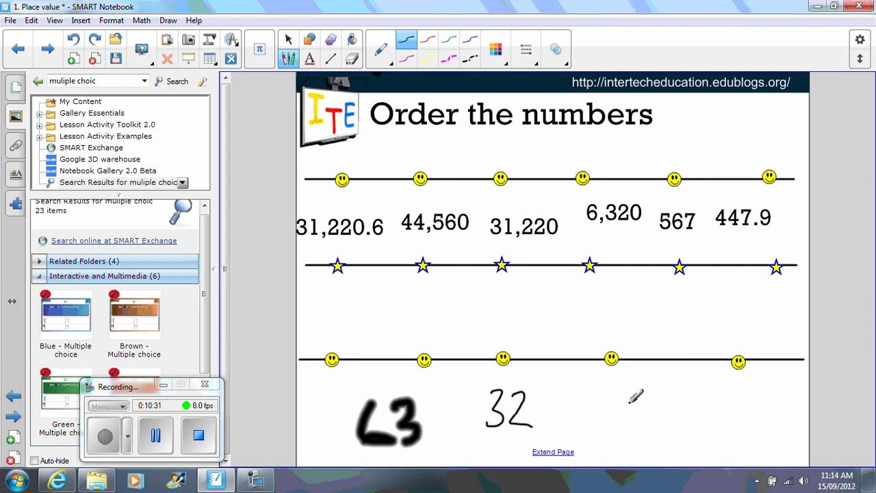
left_click_drag(634, 395, 637, 428)
mouse_move(655, 394)
left_mouse_down()
mouse_move(647, 419)
mouse_move(656, 395)
mouse_move(678, 397)
mouse_move(674, 416)
mouse_move(687, 422)
mouse_move(687, 413)
left_mouse_up()
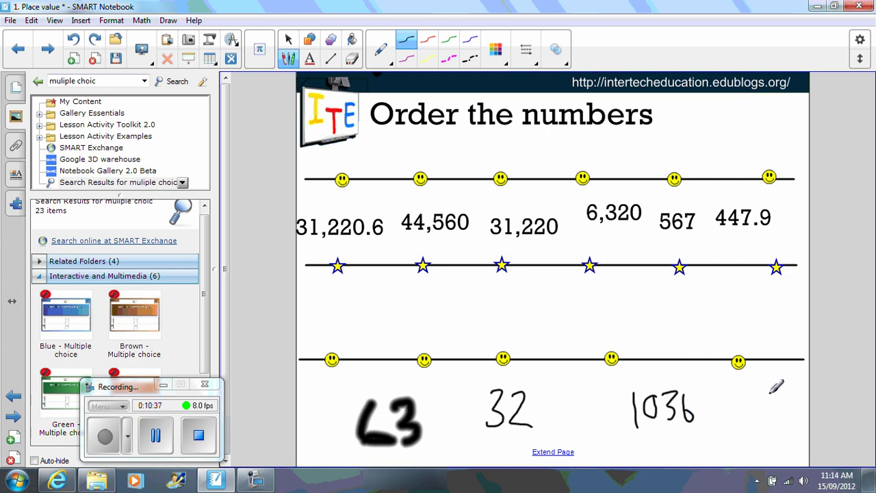
mouse_move(770, 392)
left_mouse_down()
mouse_move(785, 409)
mouse_move(773, 419)
left_mouse_up()
left_click(289, 38)
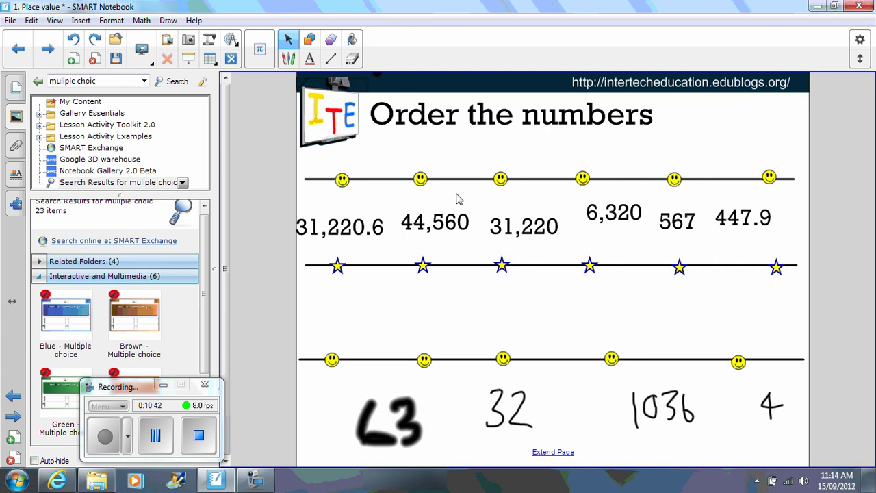
Step: Arrange the handwritten numbers under the lower smiley-face line in the order 1036, 63, 32 and 4
left_click_drag(675, 410, 353, 403)
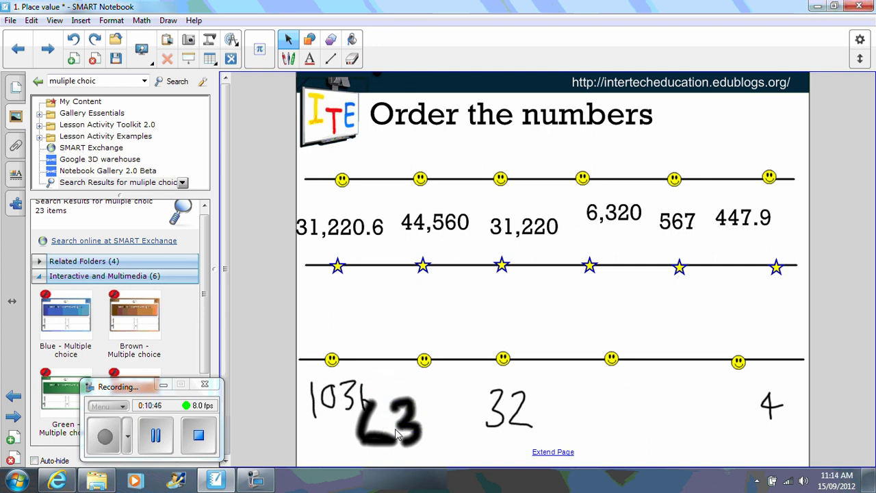
left_click_drag(404, 418, 452, 400)
left_click_drag(515, 411, 530, 393)
left_click_drag(776, 407, 608, 395)
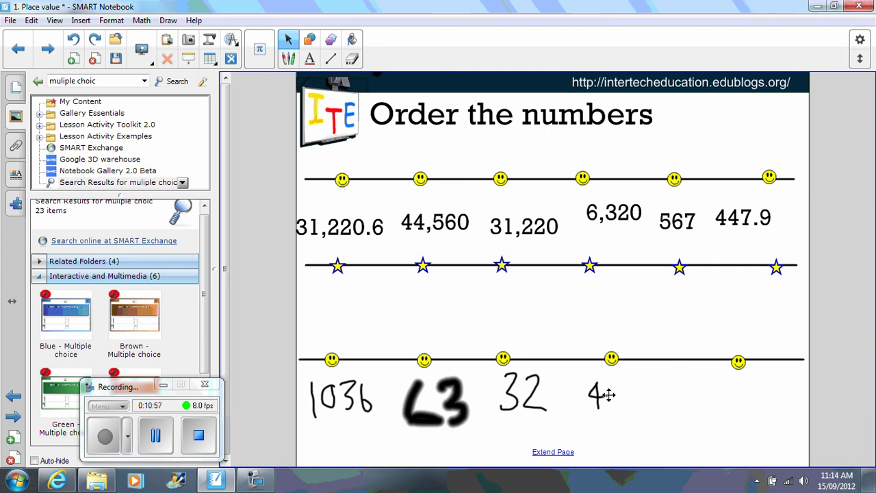
Step: Advance past the Shark Numbers page to the learningbox.com BaseTen page and deselect its link text
left_click(39, 56)
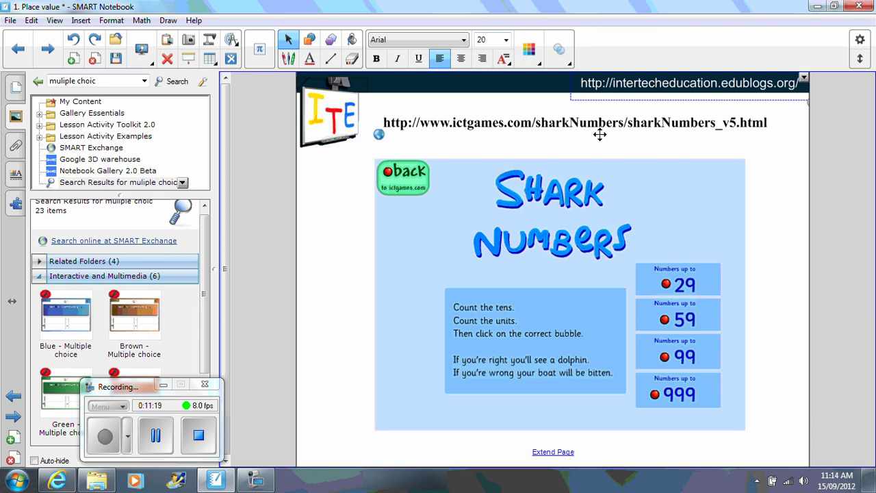
left_click(47, 54)
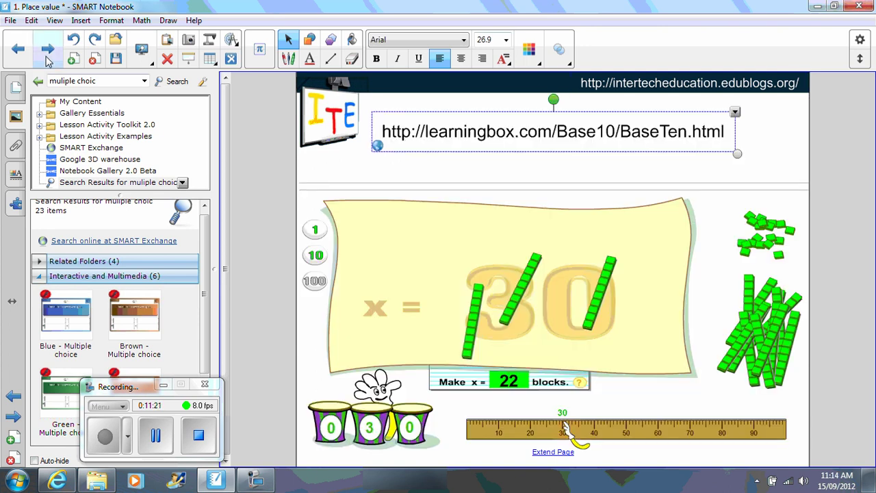
left_click(337, 163)
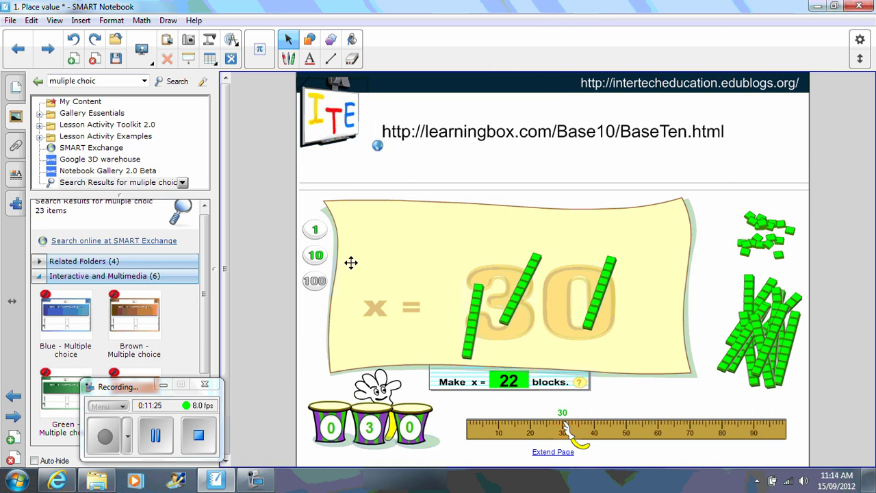